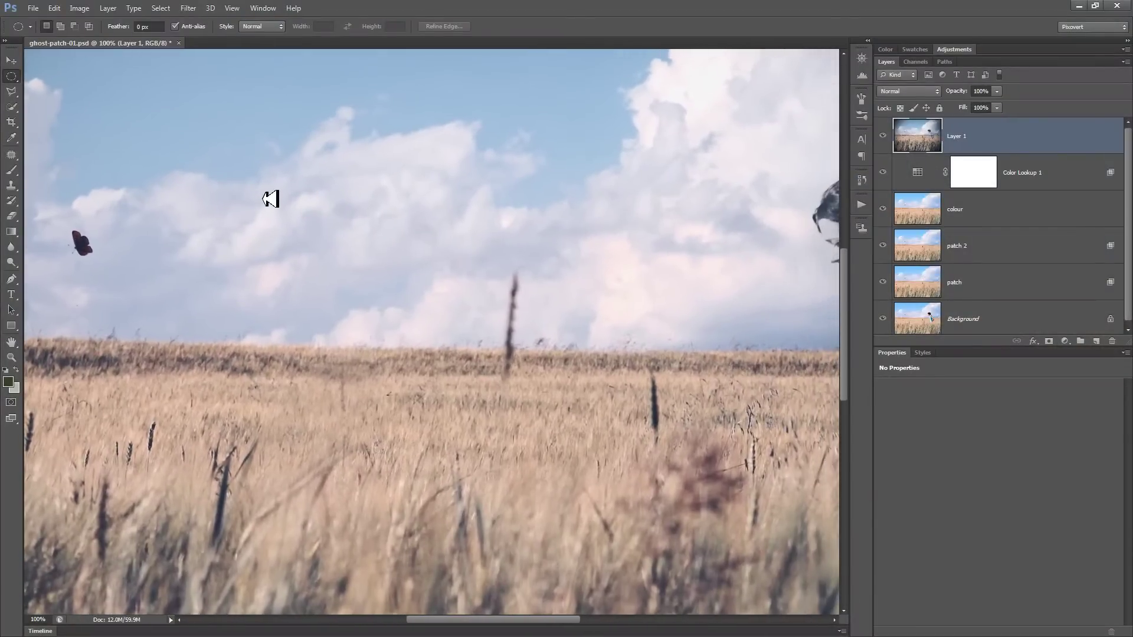
# - Zoom out on the ghost composite and select Layer 1 down to the patch layer
pyautogui.hotkey('ctrl', '-')
pyautogui.hotkey('ctrl', '-')
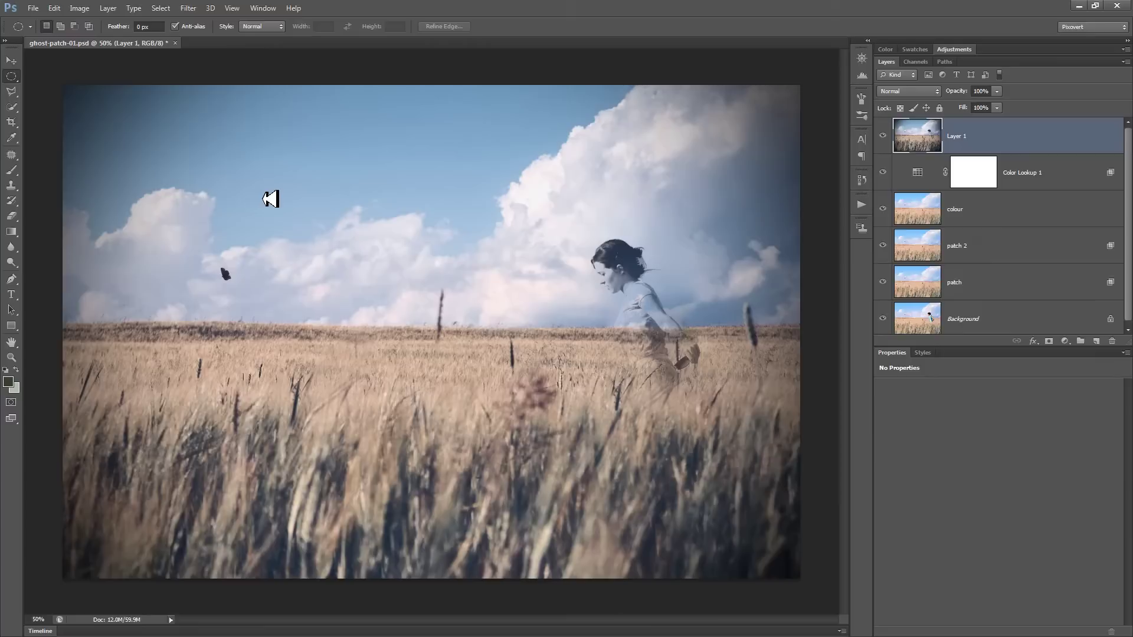
pyautogui.scroll(-1, 997, 177)
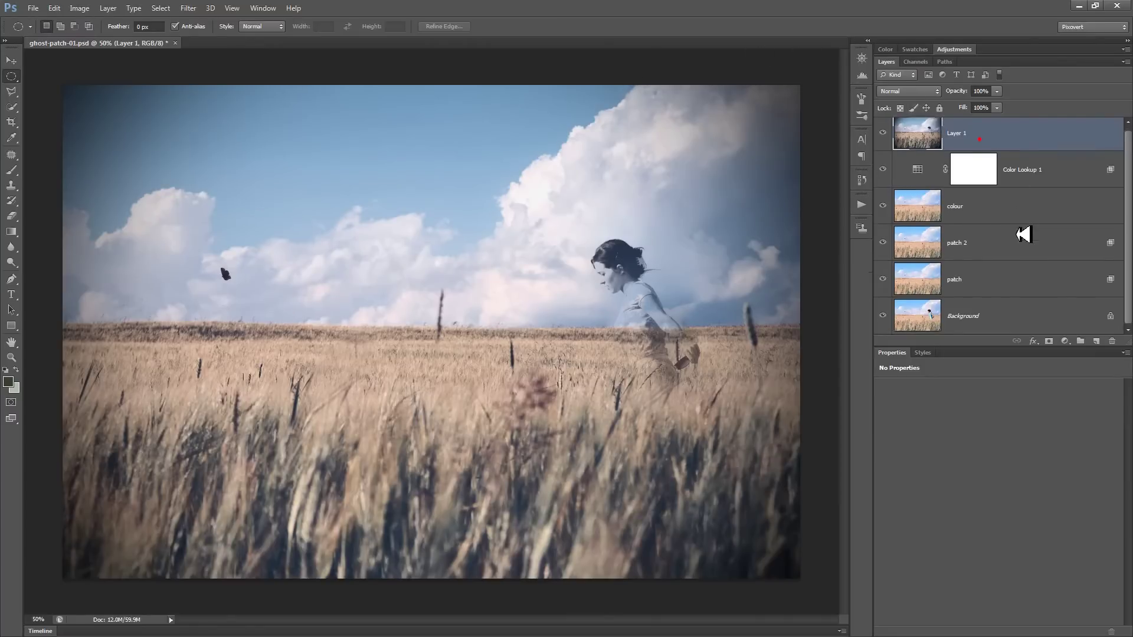
pyautogui.keyDown('shift'); pyautogui.click(1039, 281); pyautogui.keyUp('shift')
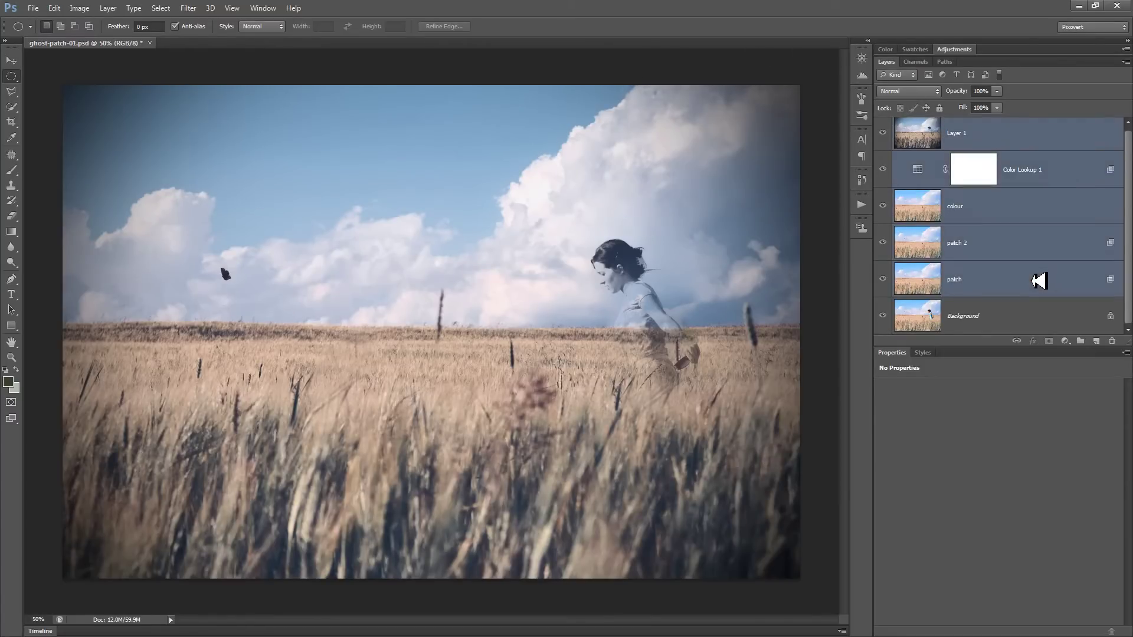
# - Delete the composite layers, duplicate the Background, and view the woman at 100%
pyautogui.press('Delete')
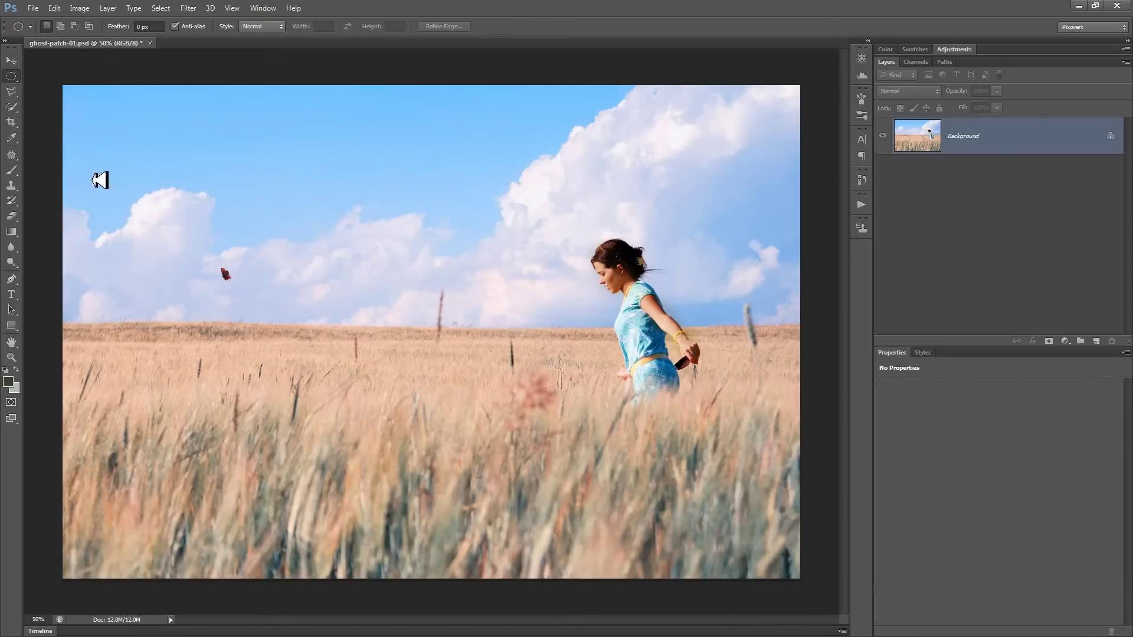
pyautogui.click(12, 154)
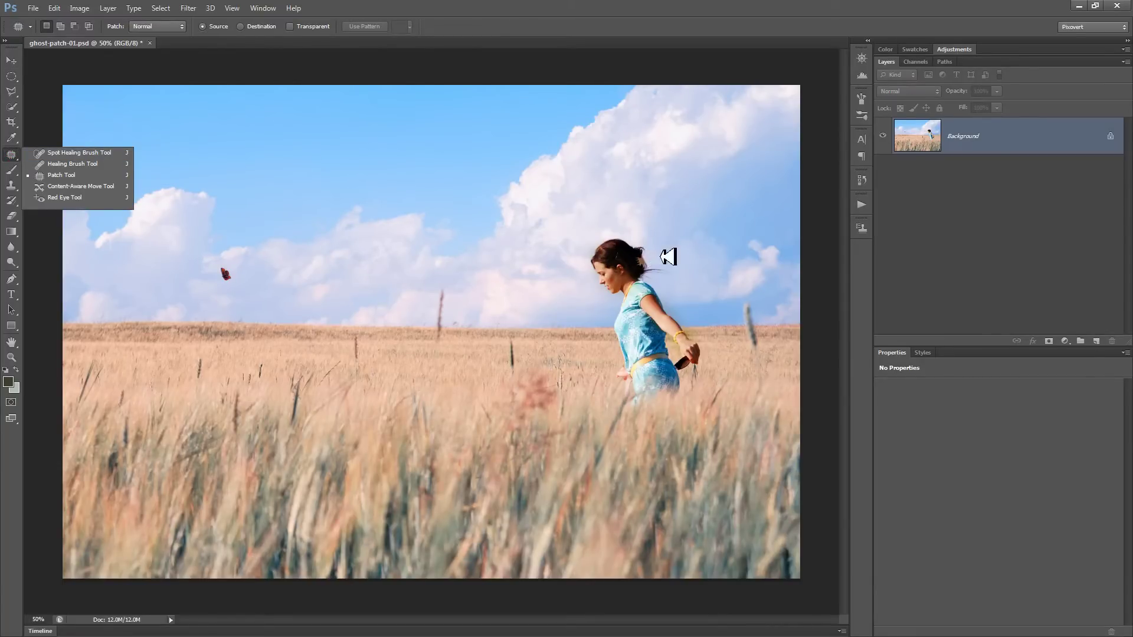
pyautogui.hotkey('ctrl', '1')
pyautogui.moveTo(639, 242); pyautogui.dragTo(384, 235)
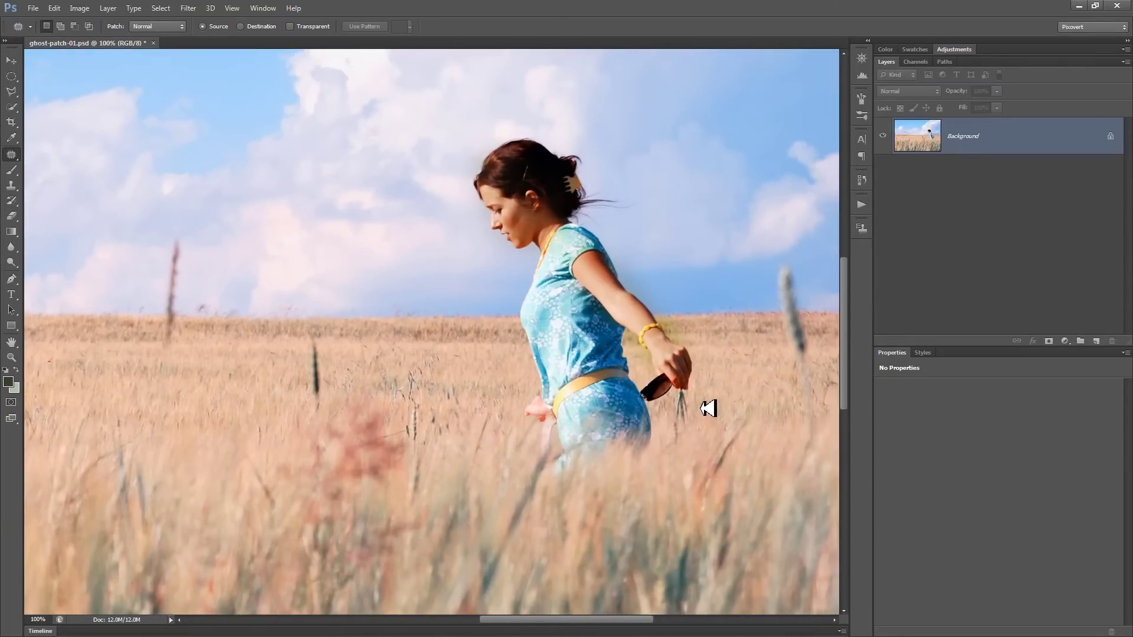
pyautogui.moveTo(1088, 140); pyautogui.dragTo(1096, 341)
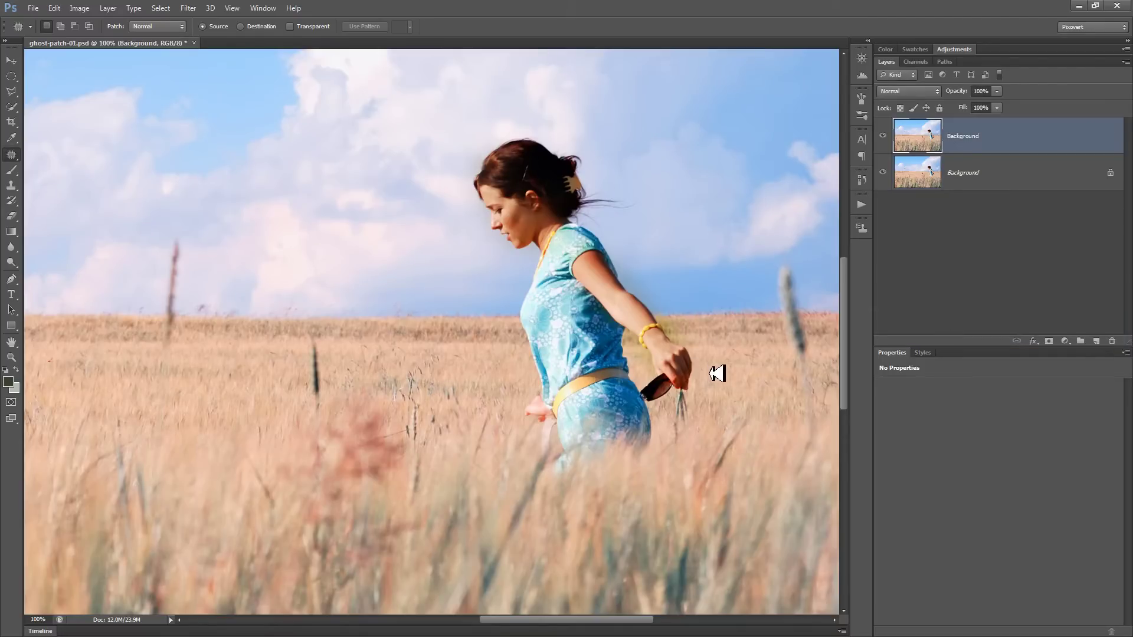
# - Patch the woman out with empty wheat field and sky from the left, then deselect
pyautogui.moveTo(709, 373)
pyautogui.mouseDown()
pyautogui.moveTo(692, 325)
pyautogui.moveTo(637, 260)
pyautogui.moveTo(627, 220)
pyautogui.moveTo(652, 210)
pyautogui.moveTo(647, 186)
pyautogui.moveTo(588, 147)
pyautogui.moveTo(533, 124)
pyautogui.moveTo(483, 127)
pyautogui.moveTo(464, 226)
pyautogui.mouseUp()
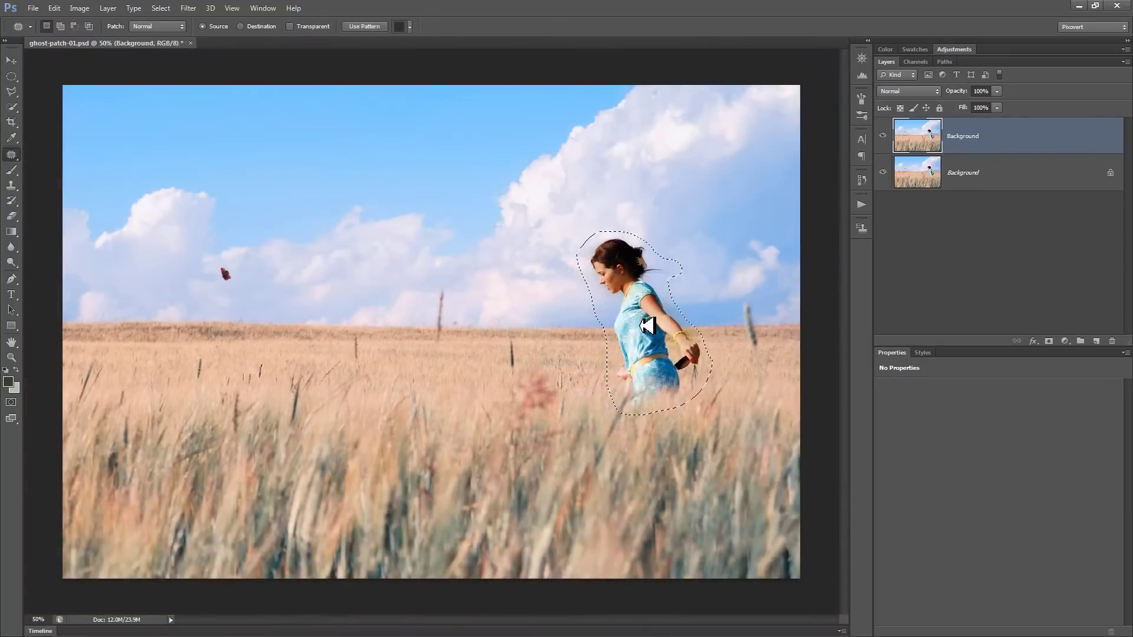
pyautogui.moveTo(648, 325); pyautogui.dragTo(323, 323)
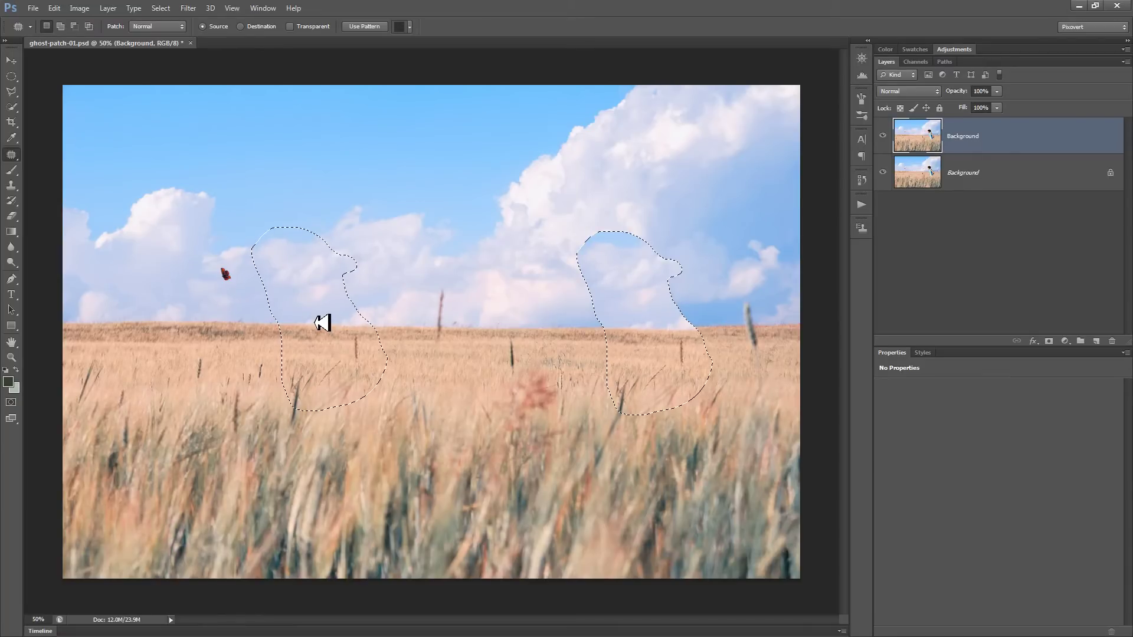
pyautogui.moveTo(323, 323); pyautogui.dragTo(321, 322)
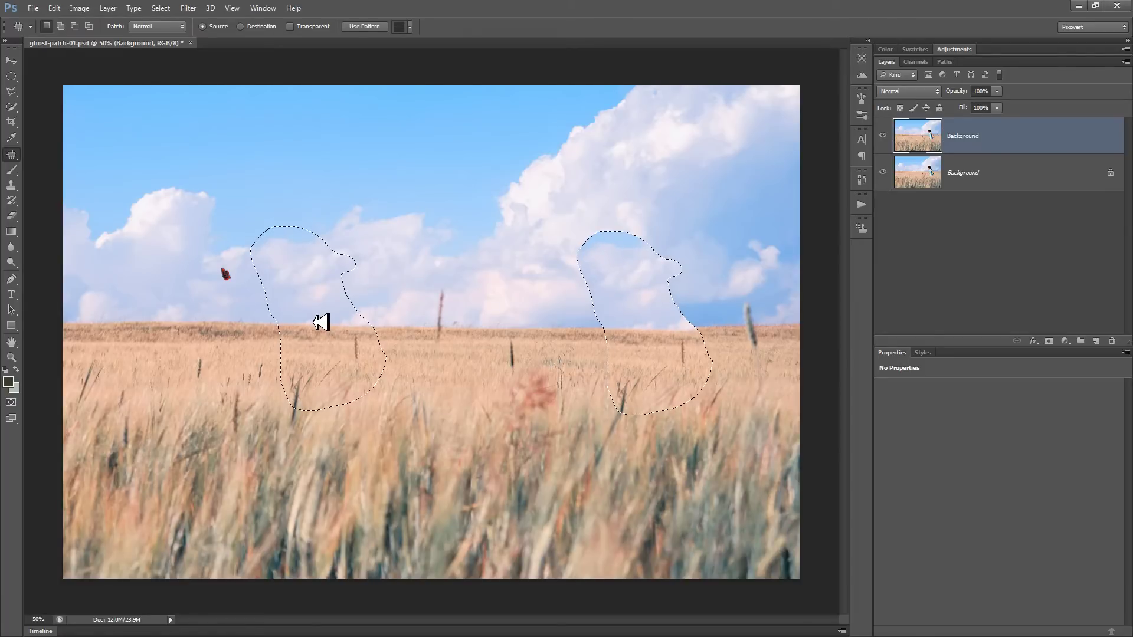
pyautogui.moveTo(321, 323); pyautogui.dragTo(321, 323)
pyautogui.hotkey('ctrl', '+')
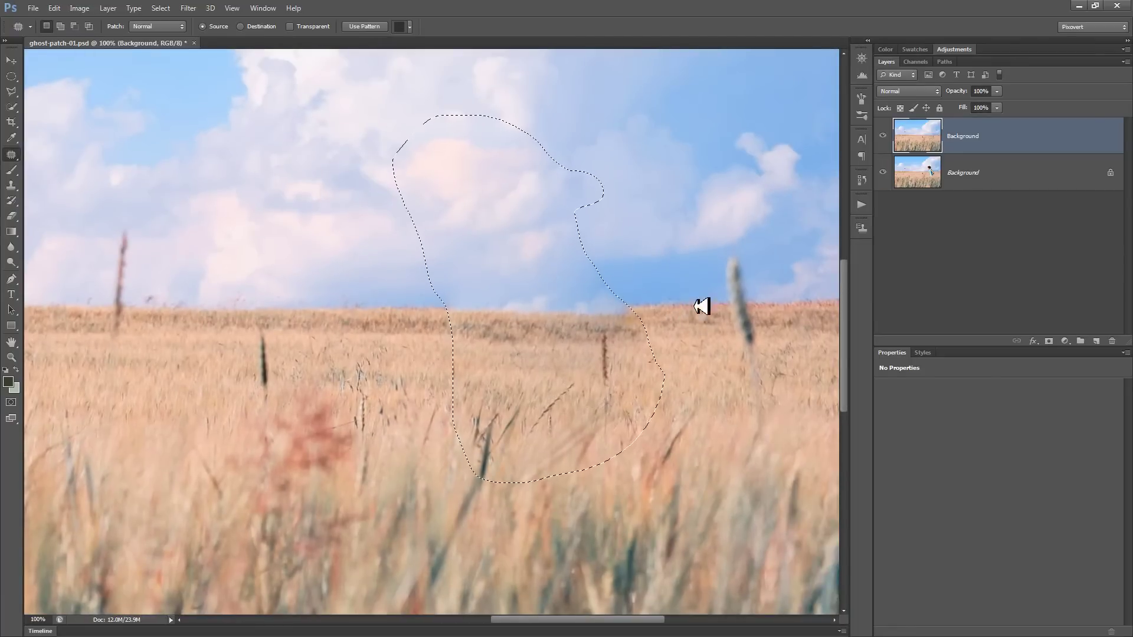
pyautogui.hotkey('ctrl', 'd')
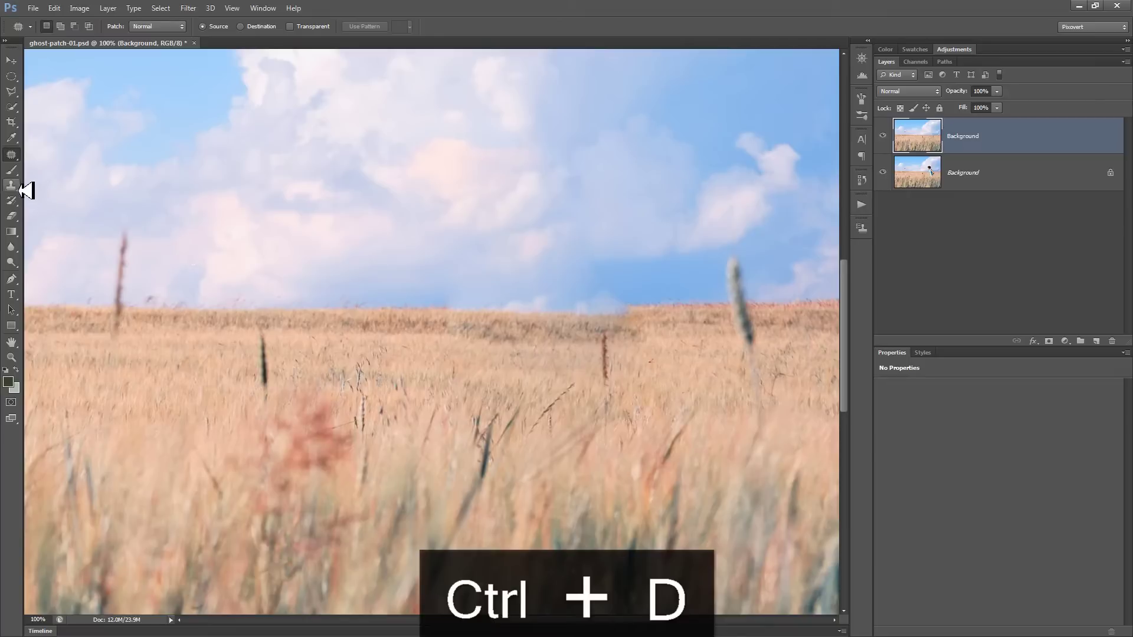
# - Clone sampled sky over the horizon seam where the woman was removed
pyautogui.click(12, 186)
pyautogui.click(76, 183)
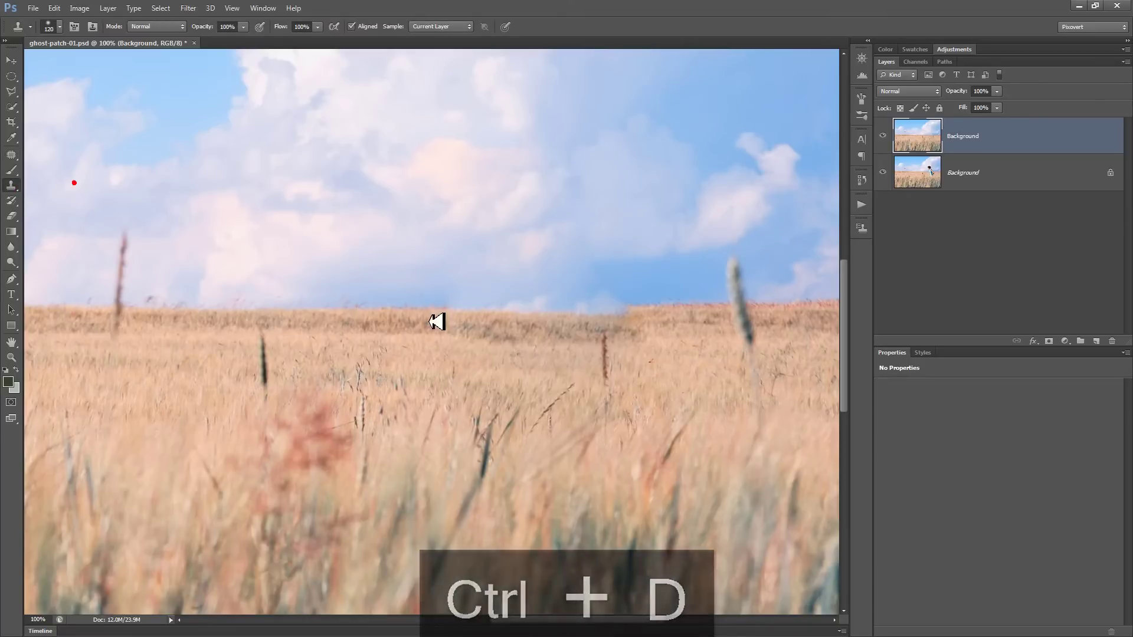
pyautogui.keyDown('alt'); pyautogui.click(357, 307); pyautogui.keyUp('alt')
pyautogui.keyDown('alt'); pyautogui.click(448, 305); pyautogui.keyUp('alt')
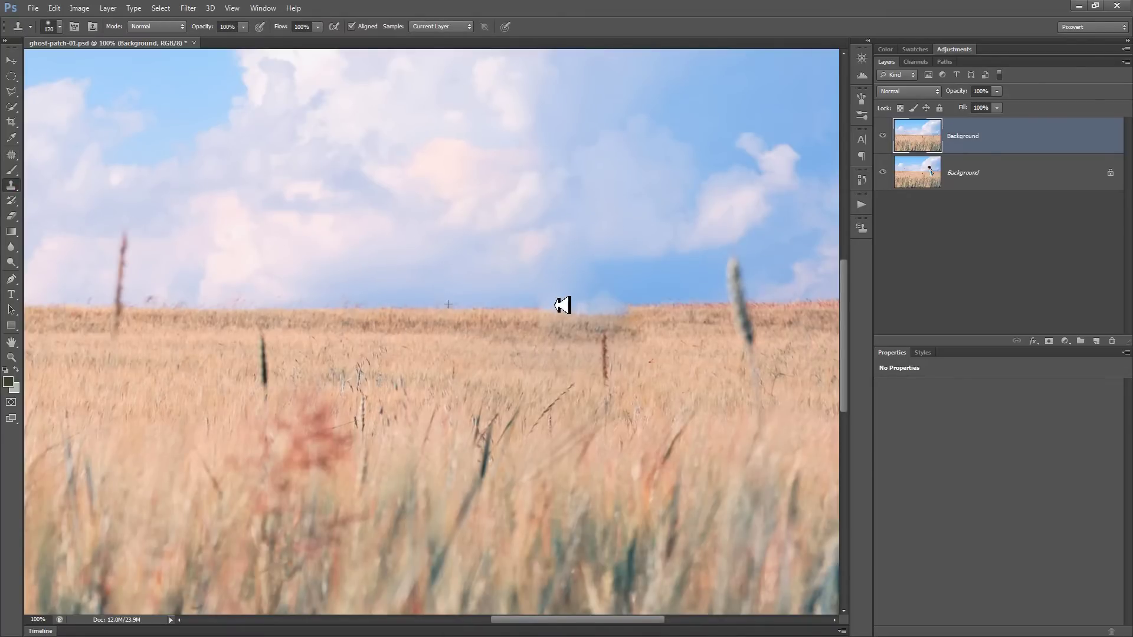
pyautogui.moveTo(578, 305)
pyautogui.mouseDown()
pyautogui.moveTo(681, 302)
pyautogui.moveTo(557, 308)
pyautogui.mouseUp()
pyautogui.keyDown('alt'); pyautogui.click(683, 303); pyautogui.keyUp('alt')
pyautogui.moveTo(455, 302)
pyautogui.mouseDown()
pyautogui.moveTo(597, 301)
pyautogui.moveTo(529, 332)
pyautogui.mouseUp()
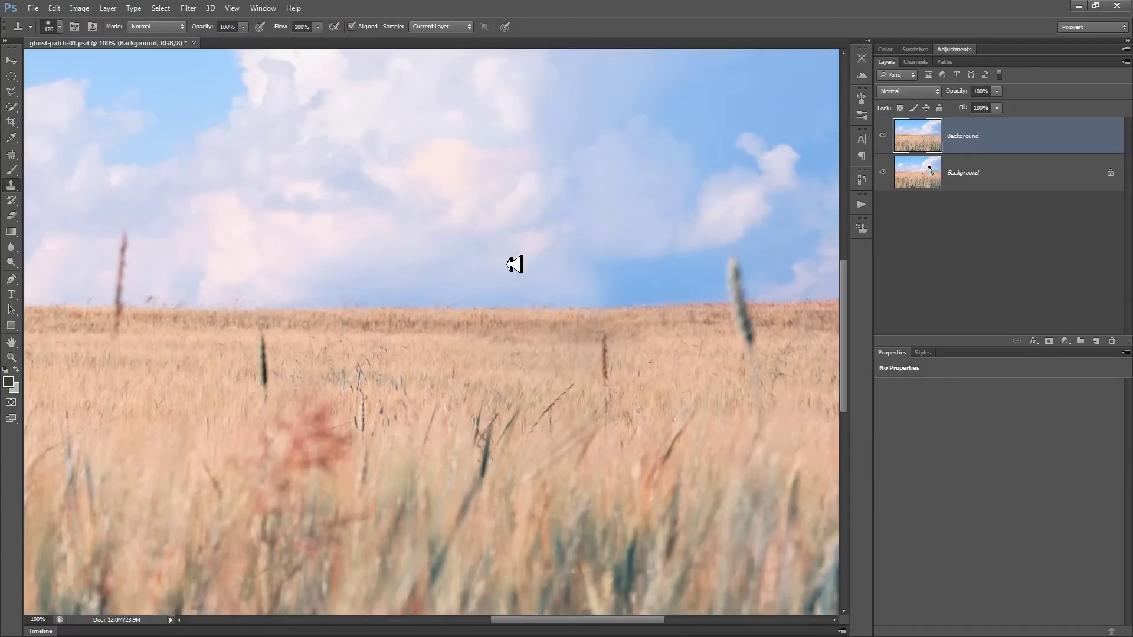
# - Clone wheat stalks over the patched field below the horizon
pyautogui.moveTo(578, 397); pyautogui.dragTo(632, 430)
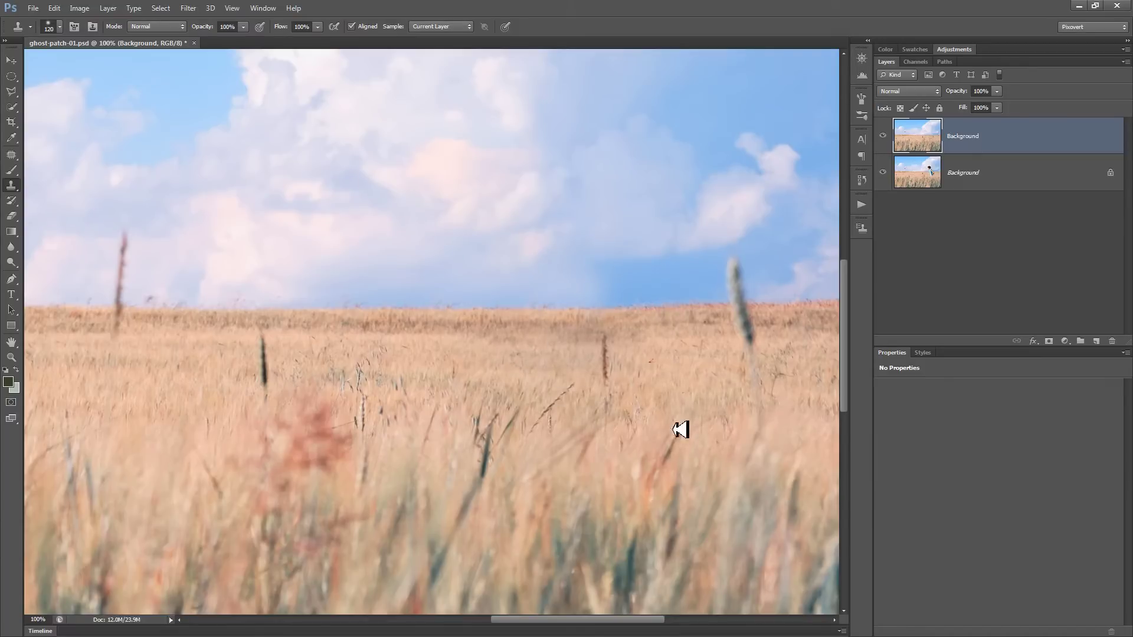
pyautogui.moveTo(608, 367)
pyautogui.mouseDown()
pyautogui.moveTo(599, 342)
pyautogui.moveTo(619, 362)
pyautogui.moveTo(602, 361)
pyautogui.mouseUp()
pyautogui.hscroll(-8, 407, 419)
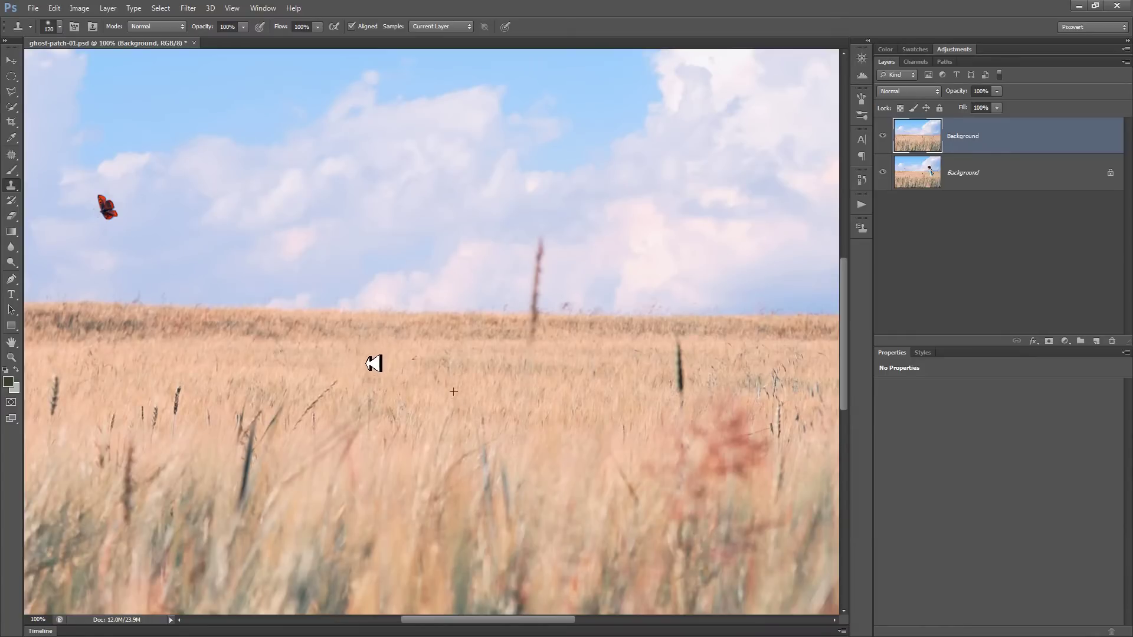
pyautogui.moveTo(576, 395); pyautogui.dragTo(328, 377)
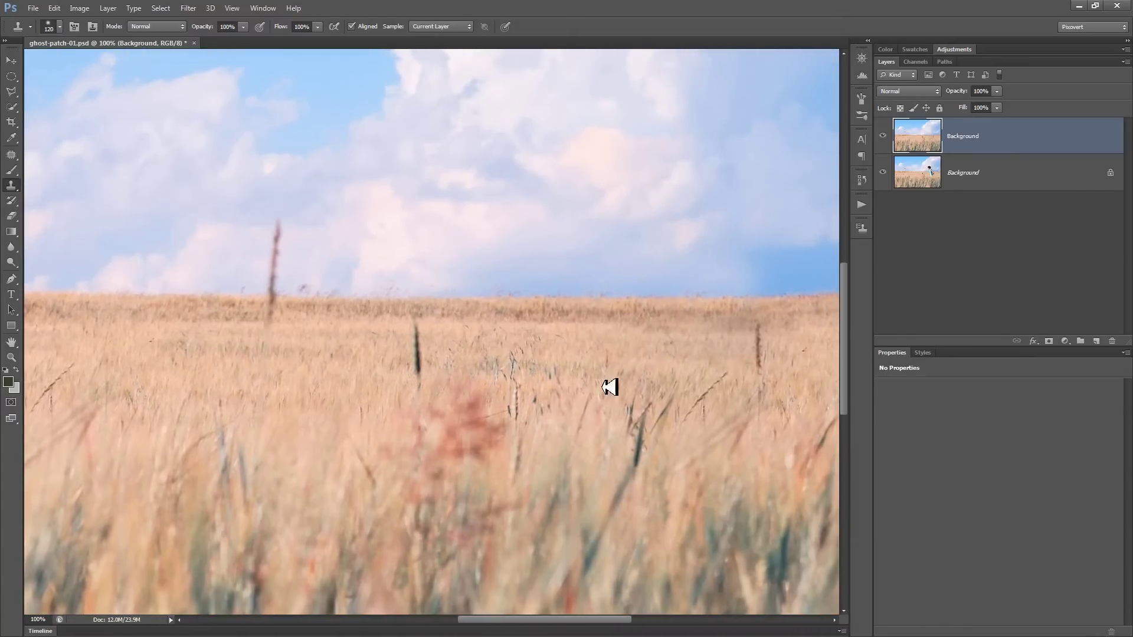
pyautogui.scroll(-3, 739, 369)
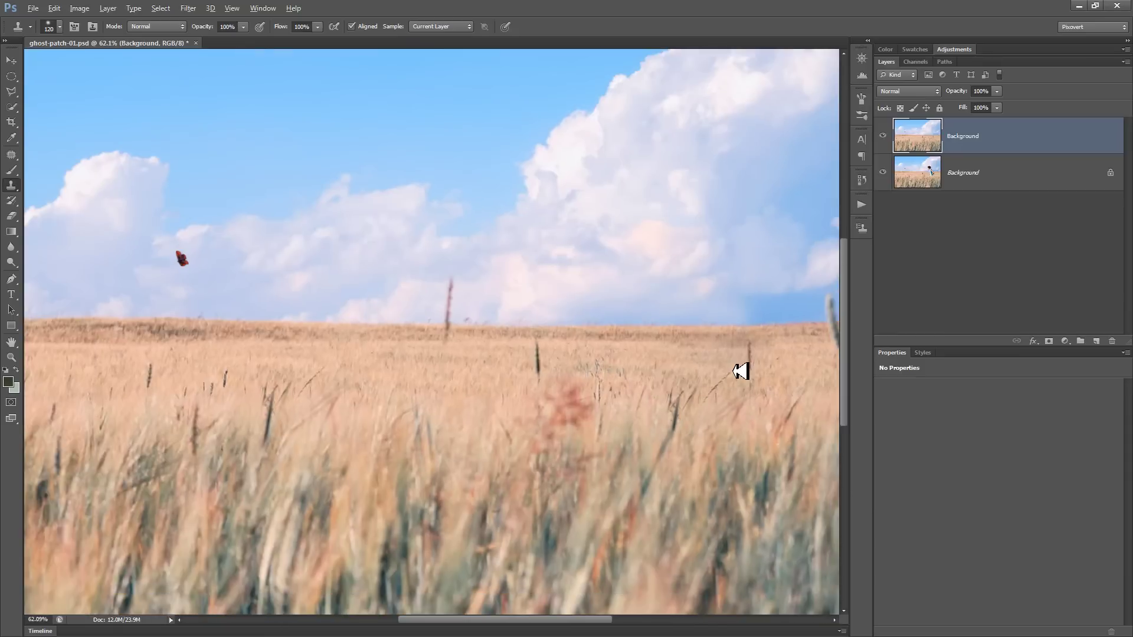
pyautogui.scroll(2, 740, 370)
pyautogui.moveTo(711, 360); pyautogui.dragTo(552, 458)
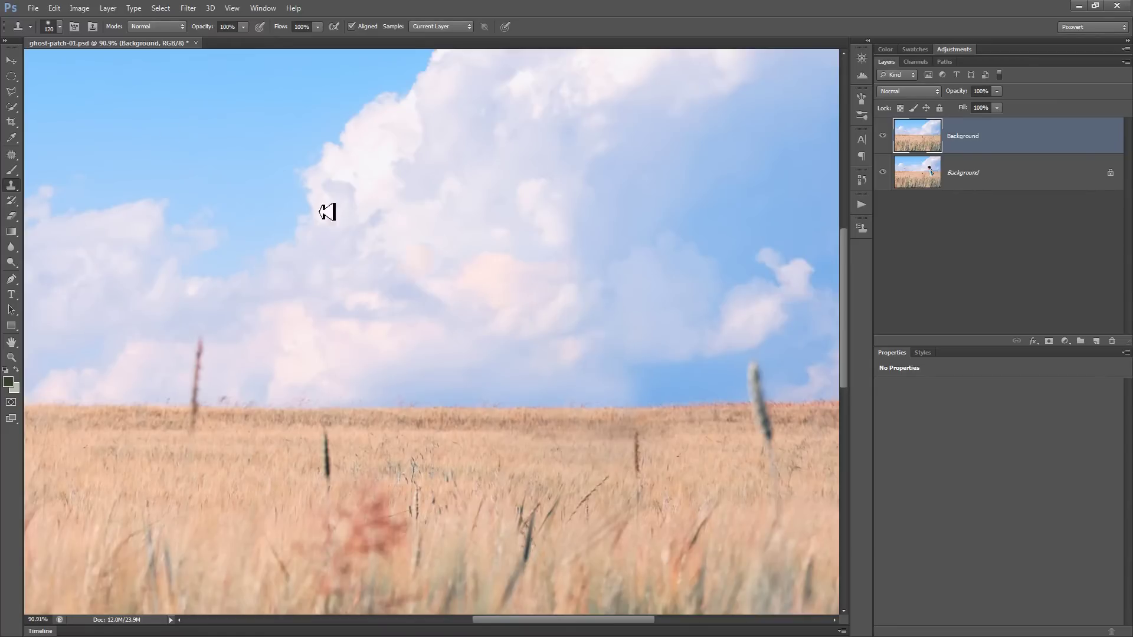
# - Patch the leftover dark speck in the clouds with clear sky after comparing against the original
pyautogui.click(12, 155)
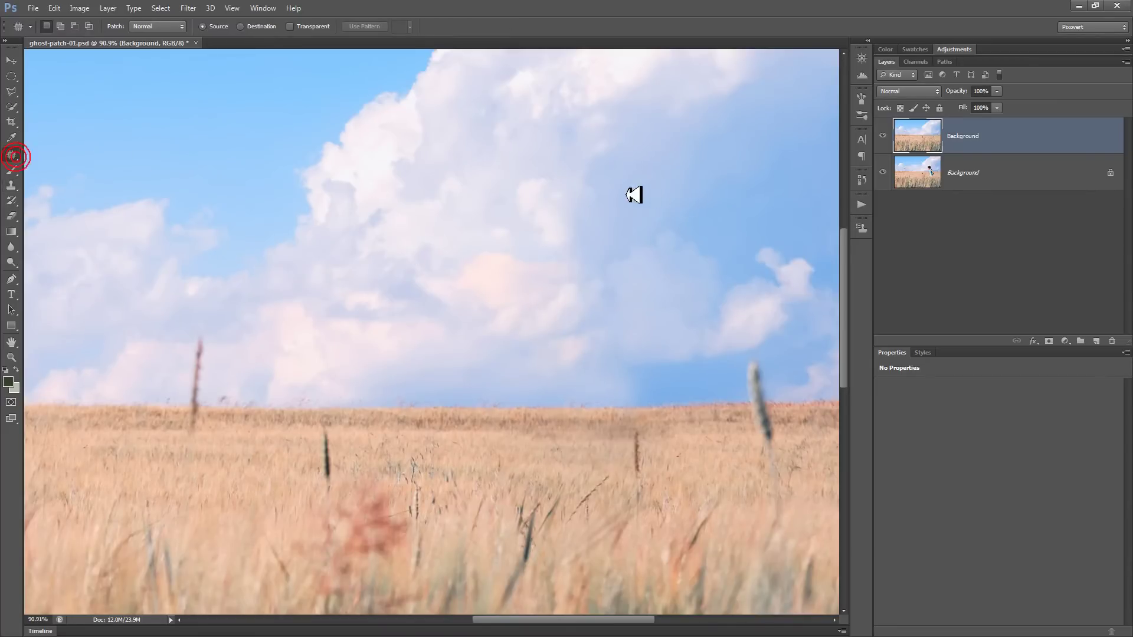
pyautogui.click(885, 138)
pyautogui.click(885, 138)
pyautogui.moveTo(572, 209)
pyautogui.mouseDown()
pyautogui.moveTo(490, 226)
pyautogui.moveTo(445, 276)
pyautogui.moveTo(480, 356)
pyautogui.moveTo(523, 392)
pyautogui.moveTo(576, 403)
pyautogui.moveTo(669, 294)
pyautogui.moveTo(583, 210)
pyautogui.mouseUp()
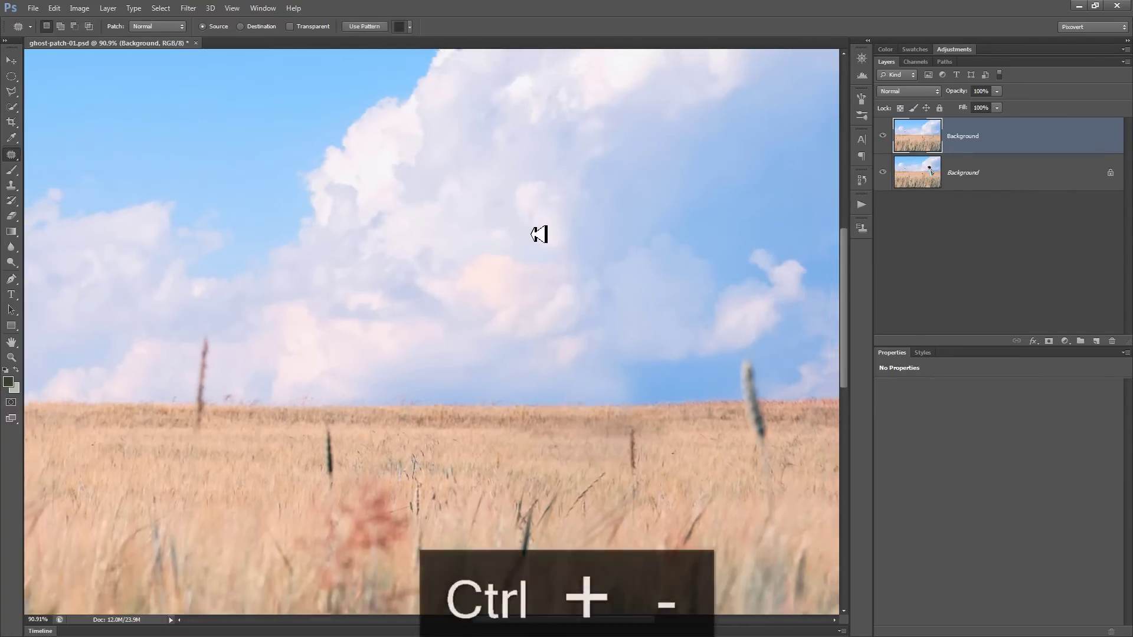
pyautogui.hotkey('ctrl', '-')
pyautogui.hotkey('ctrl', '-')
pyautogui.moveTo(605, 252); pyautogui.dragTo(449, 178)
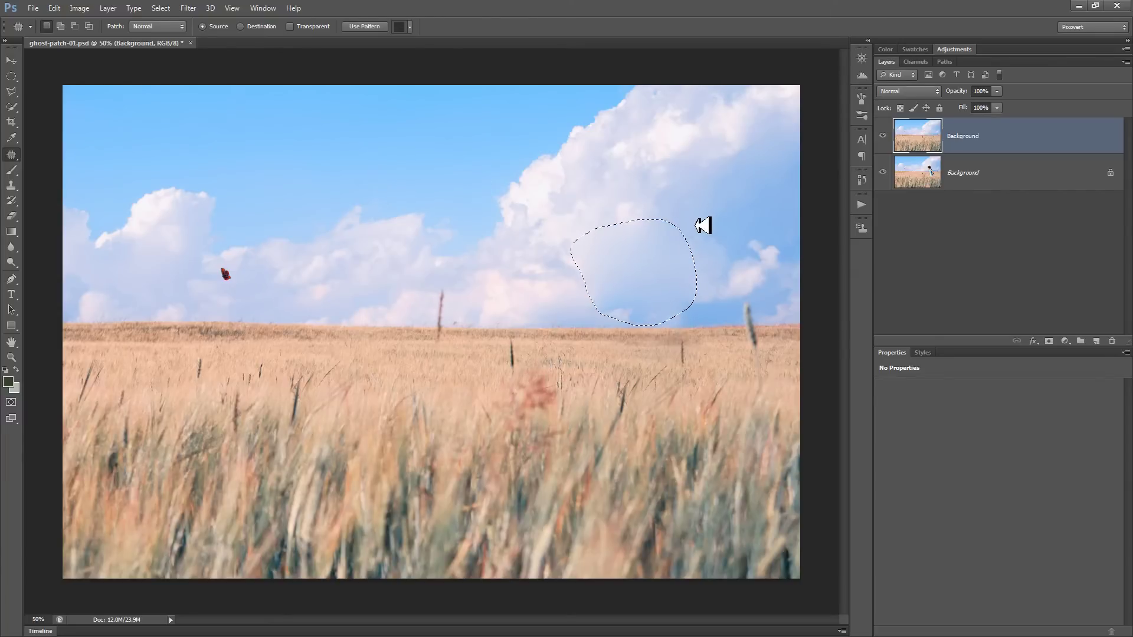
pyautogui.hotkey('ctrl', 'd')
pyautogui.hotkey('ctrl', '1')
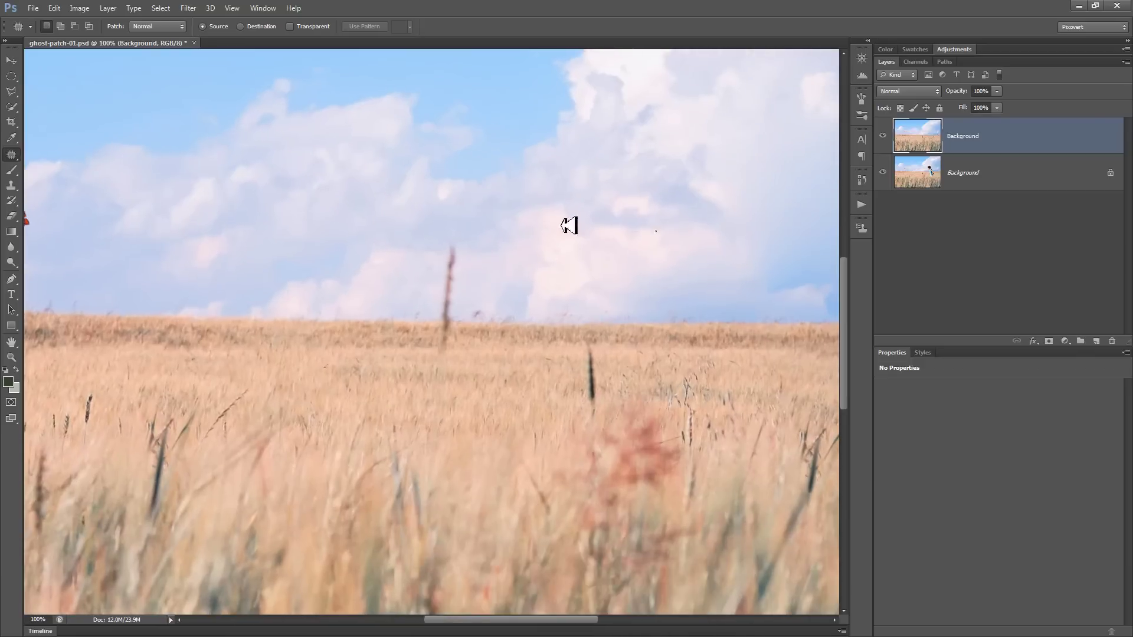
pyautogui.moveTo(569, 225); pyautogui.dragTo(382, 317)
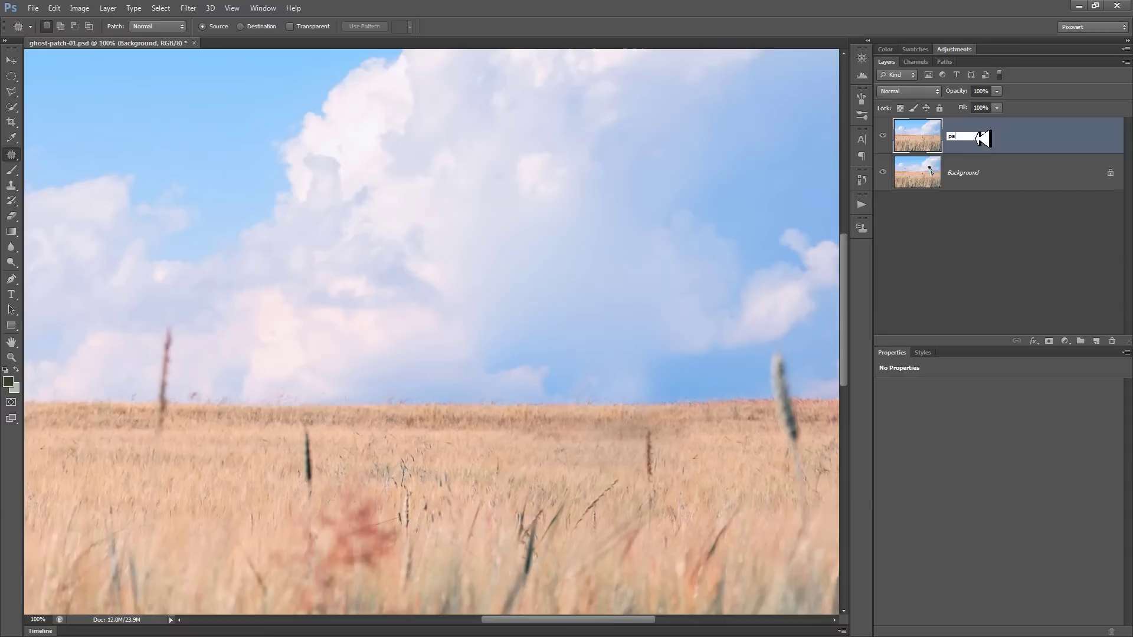
# - Name the retouched layer 'patch' and make two copies of it
pyautogui.press('Return')
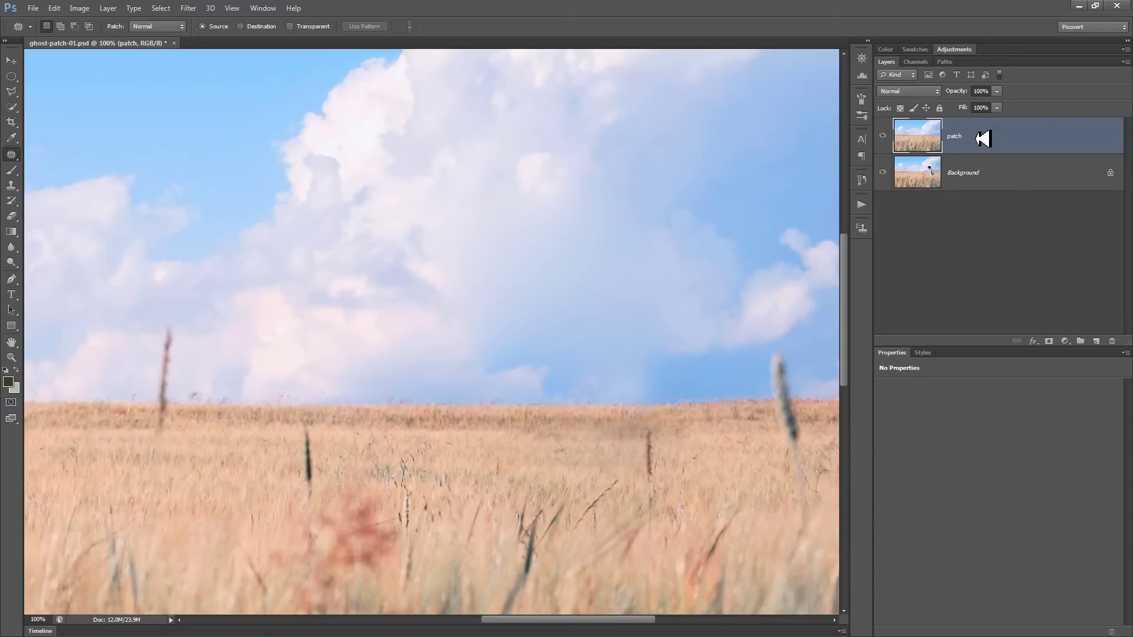
pyautogui.hotkey('ctrl', 'j')
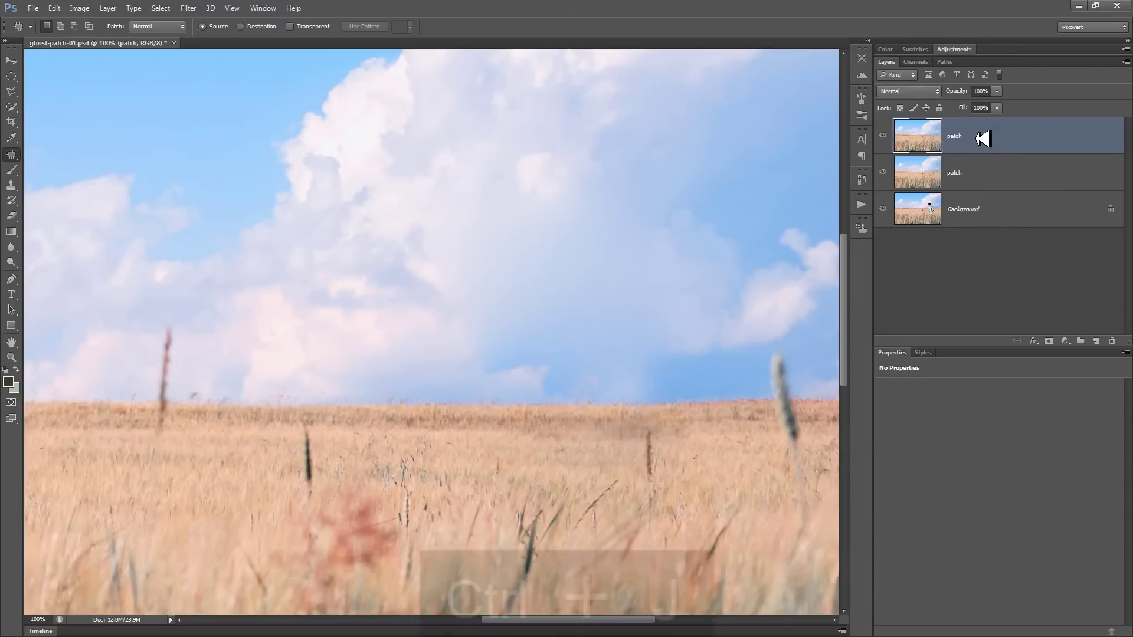
pyautogui.hotkey('ctrl', 'j')
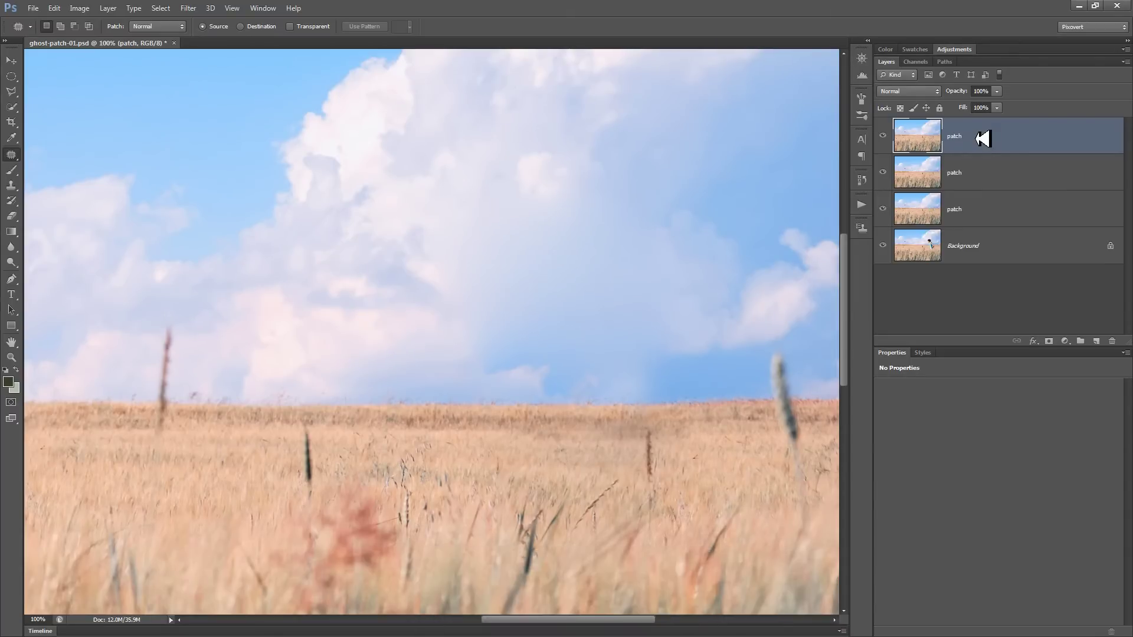
# - Set the top copy to Color blend mode, then hide it and the upper patch layer
pyautogui.click(937, 91)
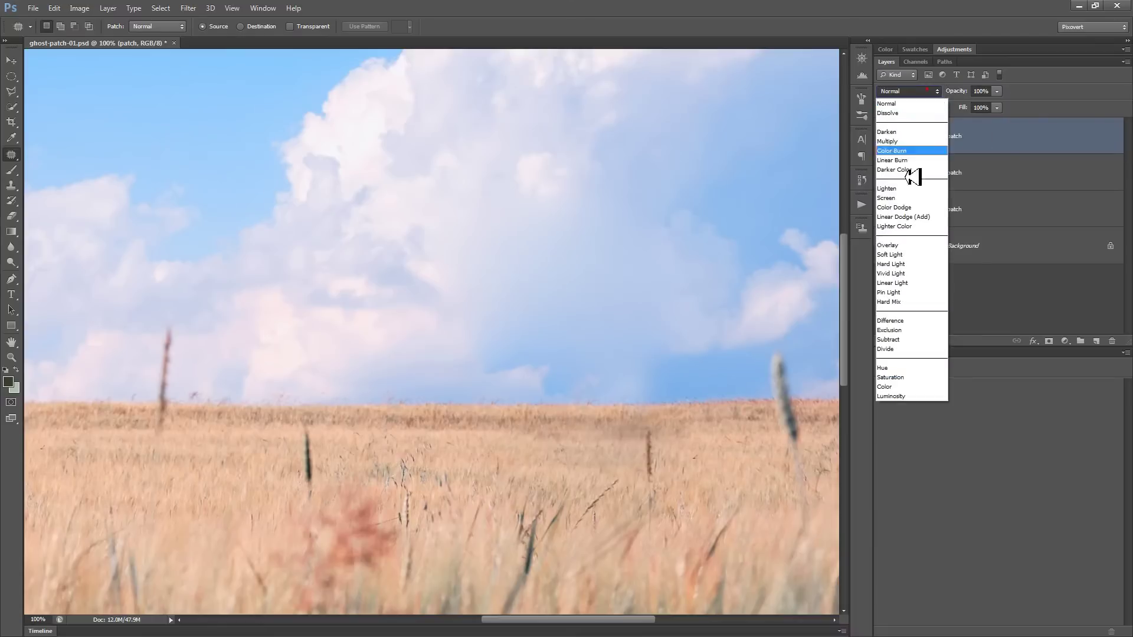
pyautogui.click(909, 387)
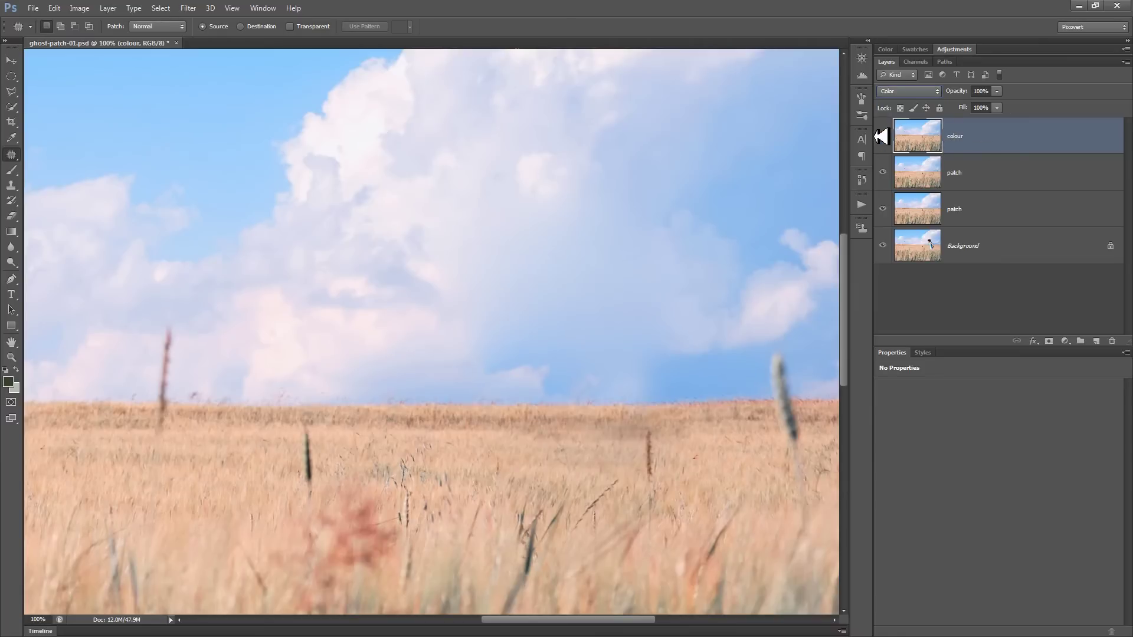
pyautogui.click(884, 135)
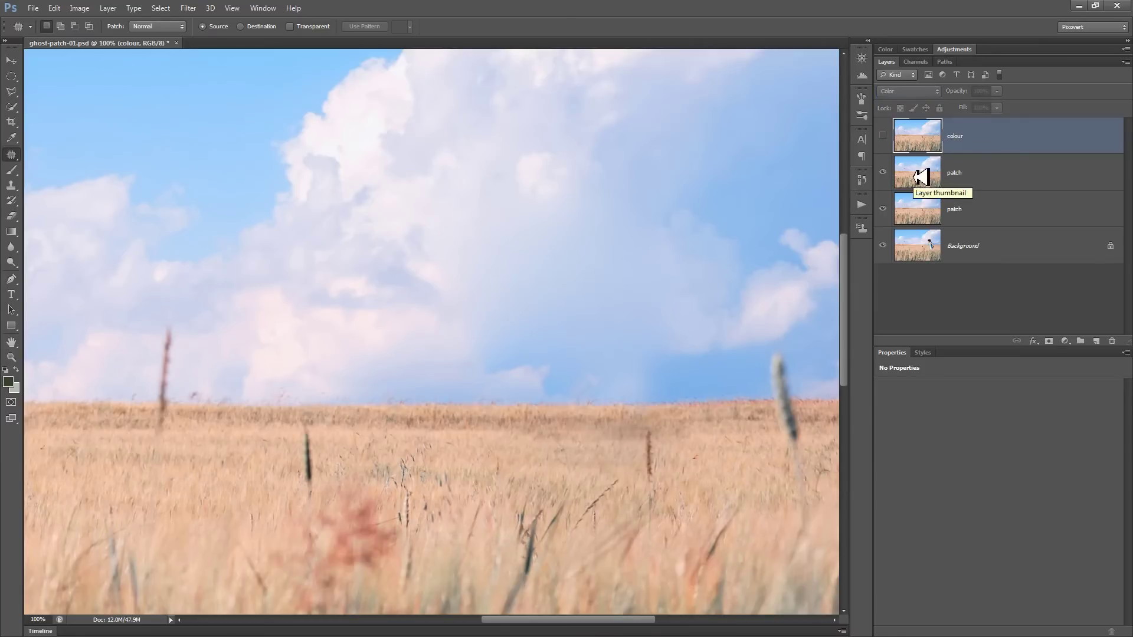
pyautogui.click(884, 171)
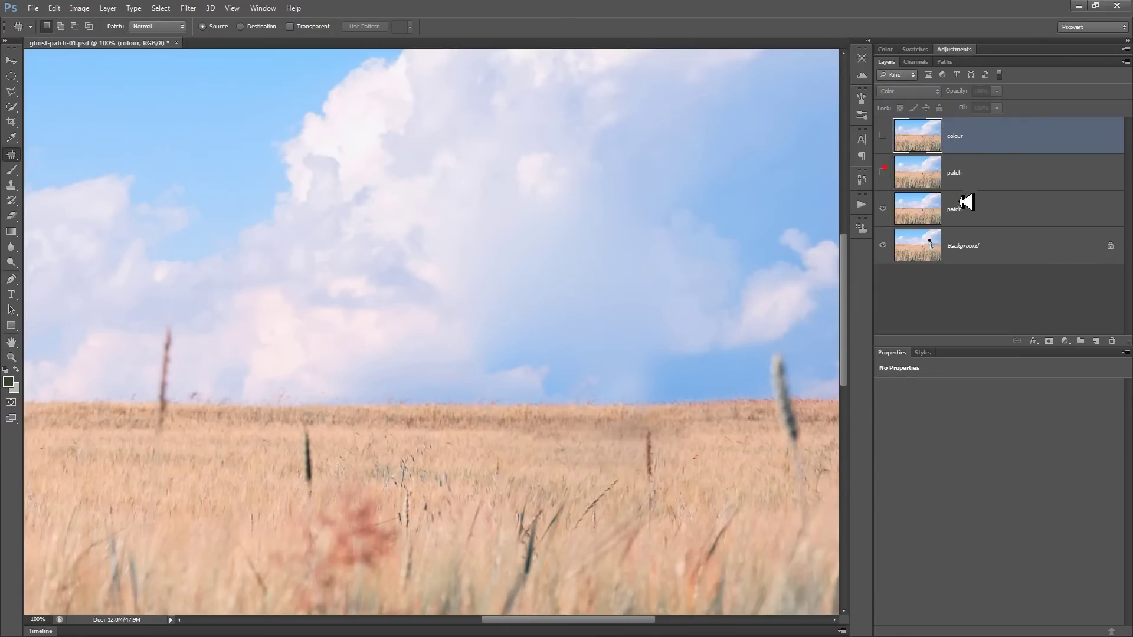
# - Give the lower patch layer 66% opacity and a split Blend If slider for a soft fade
pyautogui.click(1005, 186)
pyautogui.click(1004, 207)
pyautogui.click(986, 92)
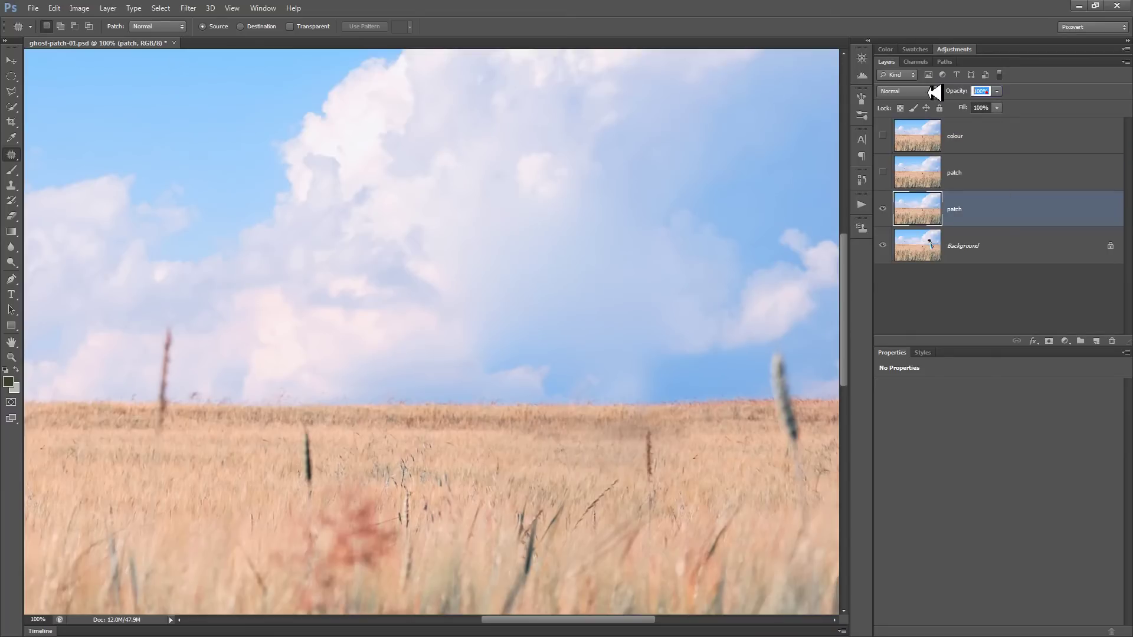
pyautogui.write('66')
pyautogui.press('Tab')
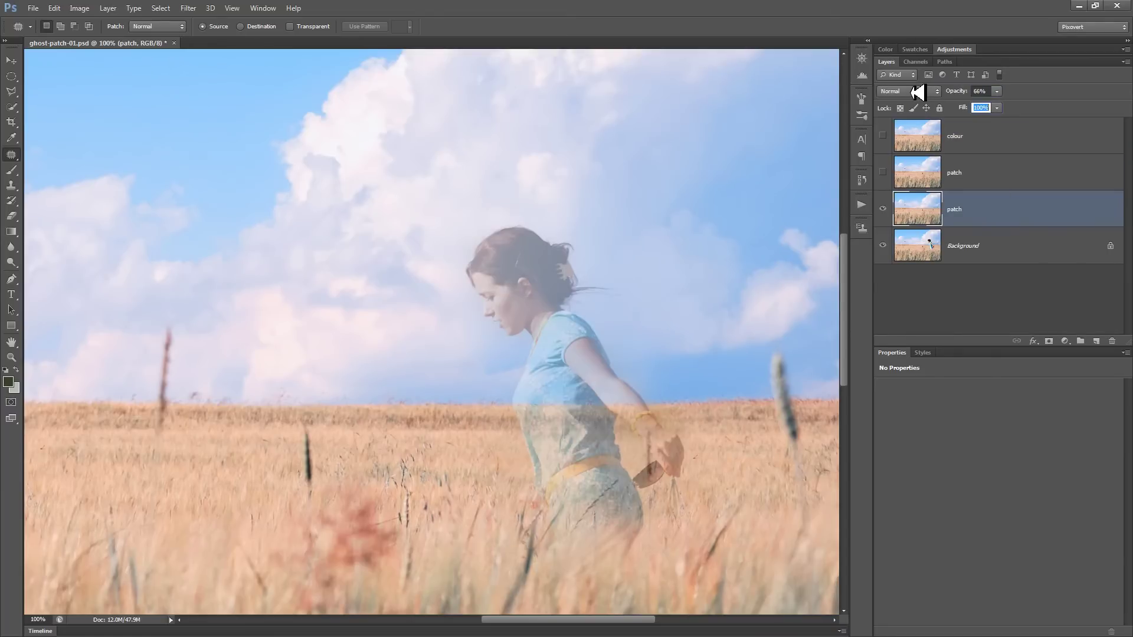
pyautogui.doubleClick(1078, 208)
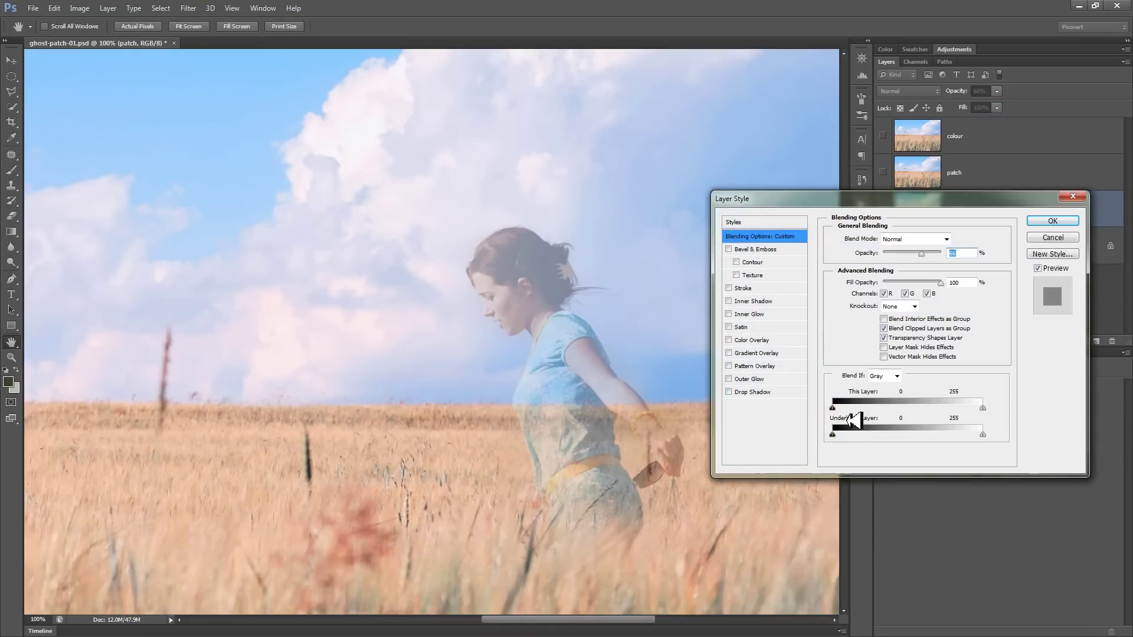
pyautogui.moveTo(984, 407)
pyautogui.mouseDown()
pyautogui.moveTo(937, 408)
pyautogui.moveTo(962, 407)
pyautogui.mouseUp()
# - Show the upper patch layer at 66% opacity with its Underlying Layer Blend If split to 0/180
pyautogui.click(1053, 221)
pyautogui.click(895, 165)
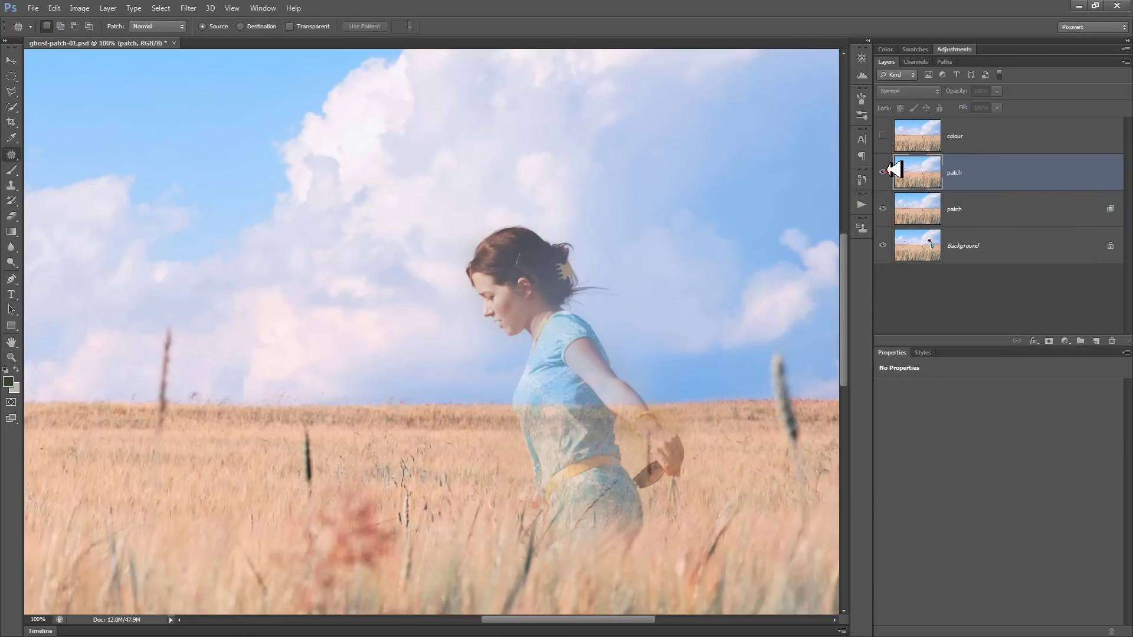
pyautogui.click(884, 172)
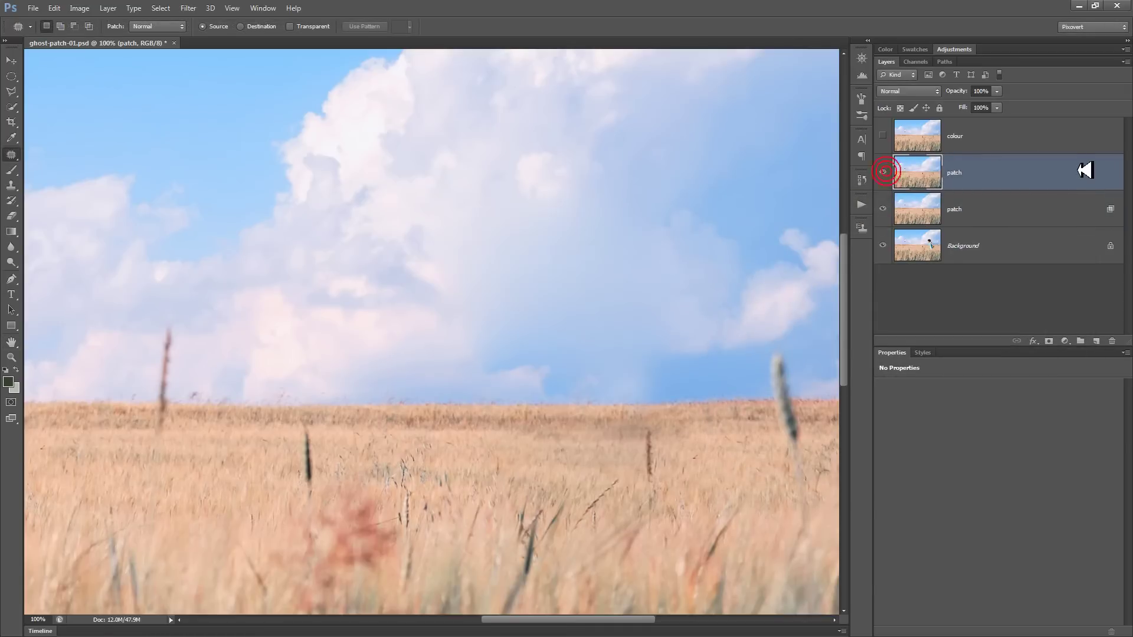
pyautogui.click(988, 91)
pyautogui.write('66')
pyautogui.press('Tab')
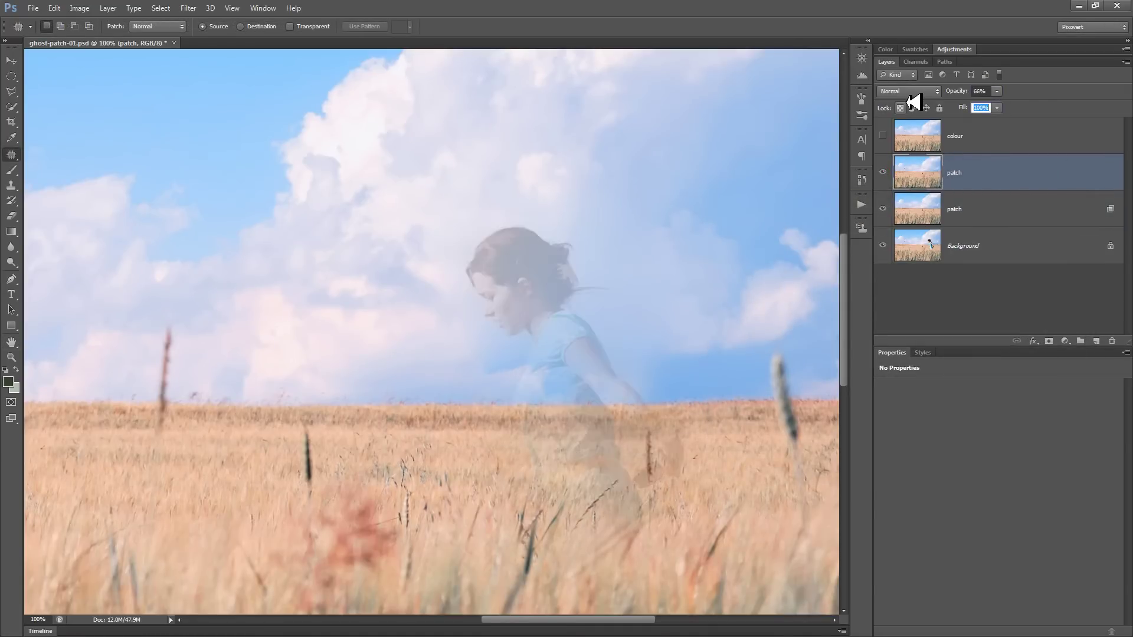
pyautogui.doubleClick(1104, 177)
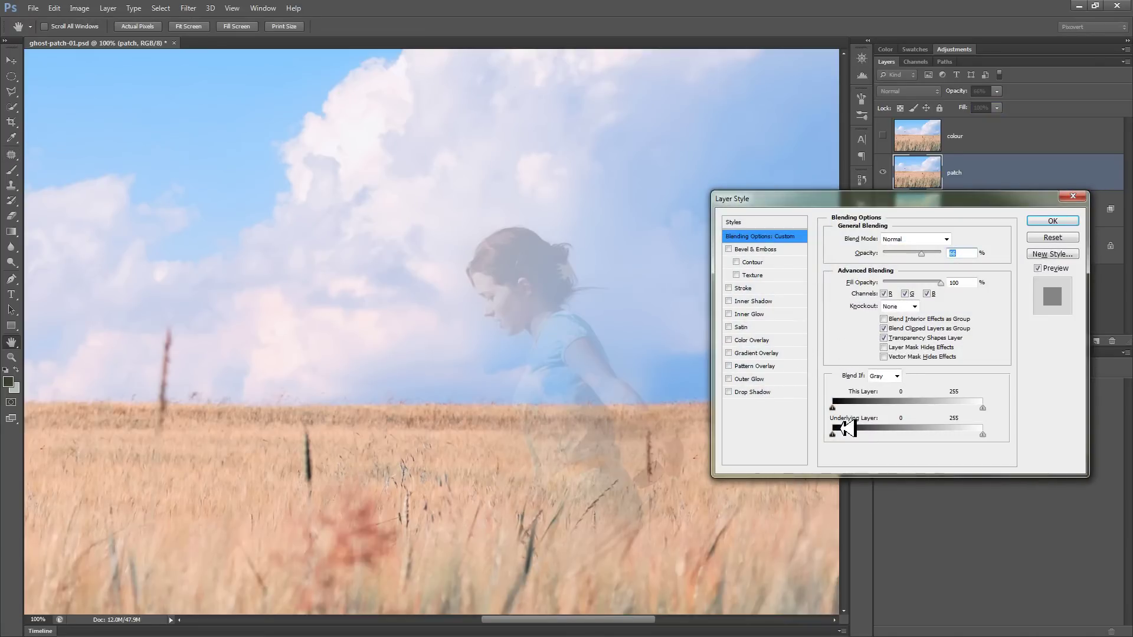
pyautogui.moveTo(834, 435); pyautogui.dragTo(944, 422)
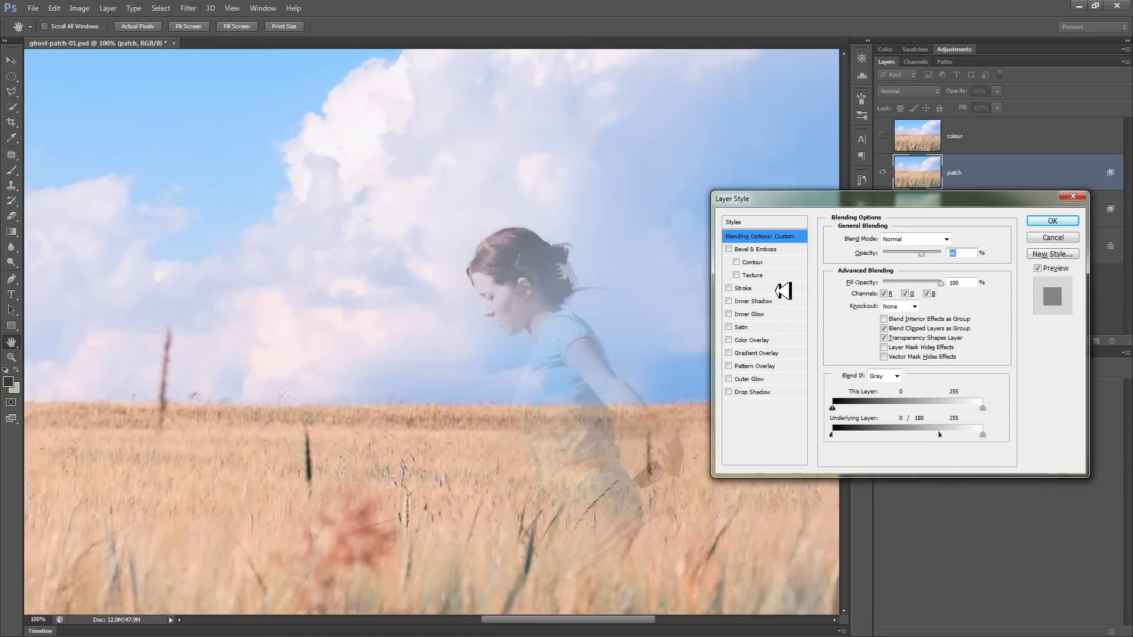
pyautogui.click(1058, 222)
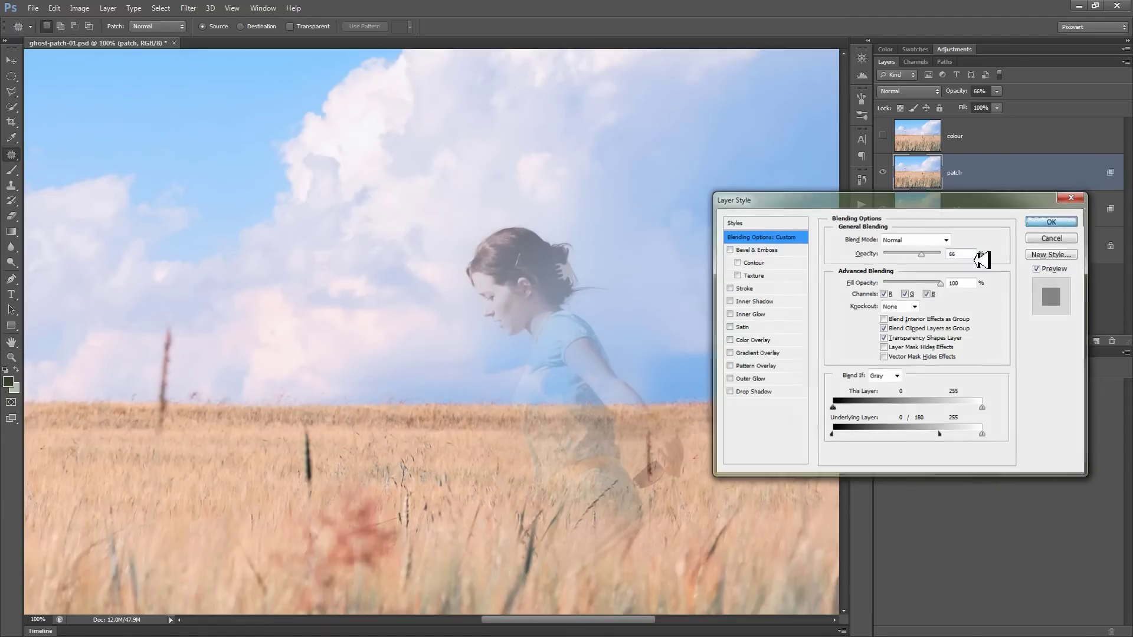
# - Turn the colour layer back on to desaturate the woman and check the whole image
pyautogui.click(900, 133)
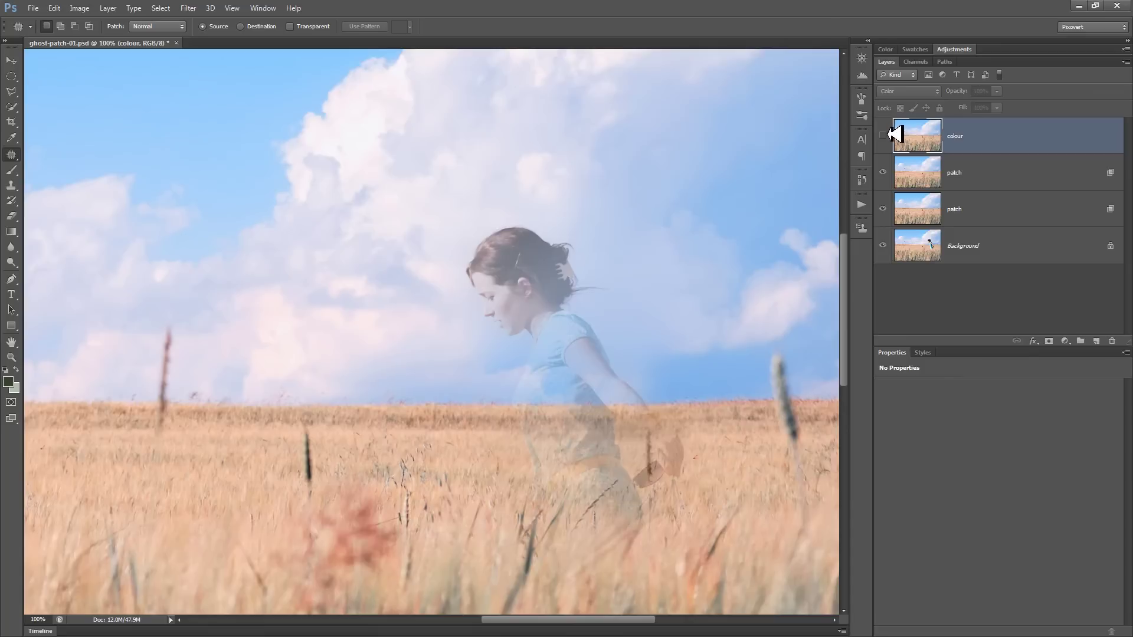
pyautogui.click(883, 136)
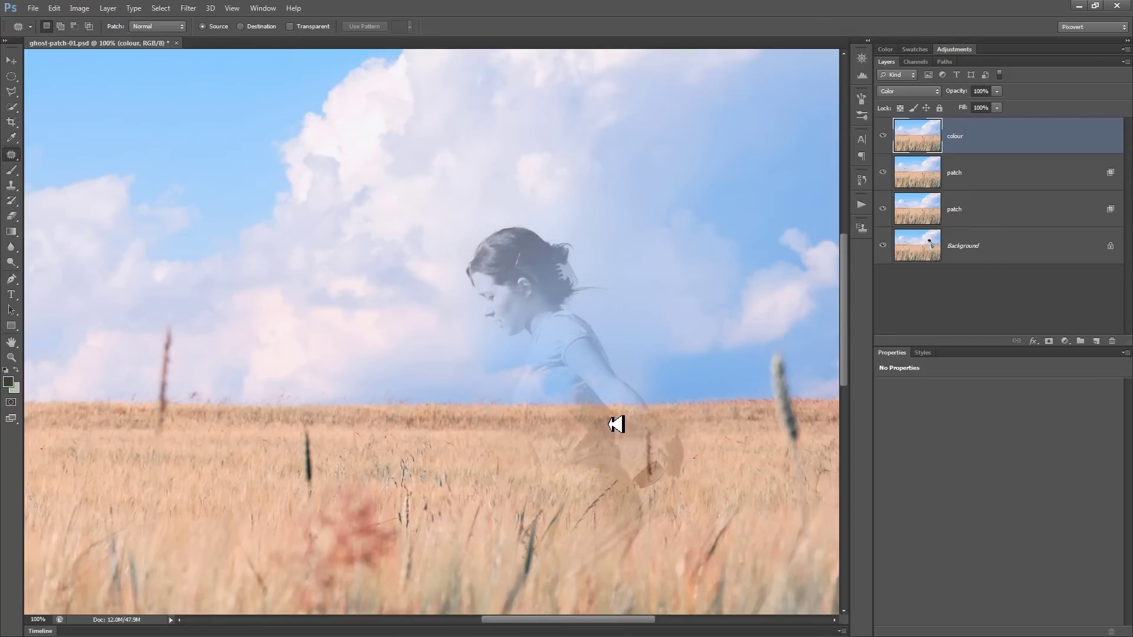
pyautogui.hotkey('ctrl', '-')
pyautogui.hotkey('ctrl', '1')
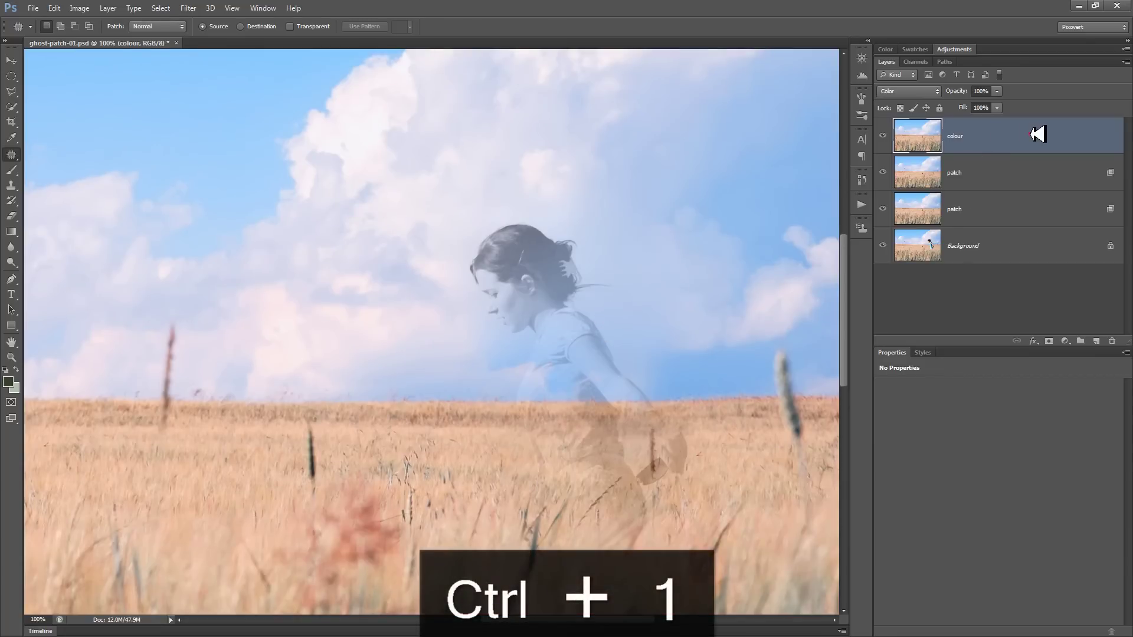
# - Add a NightFromDay.CUBE Color Lookup layer with its Underlying Layer white slider split to 141
pyautogui.click(1065, 342)
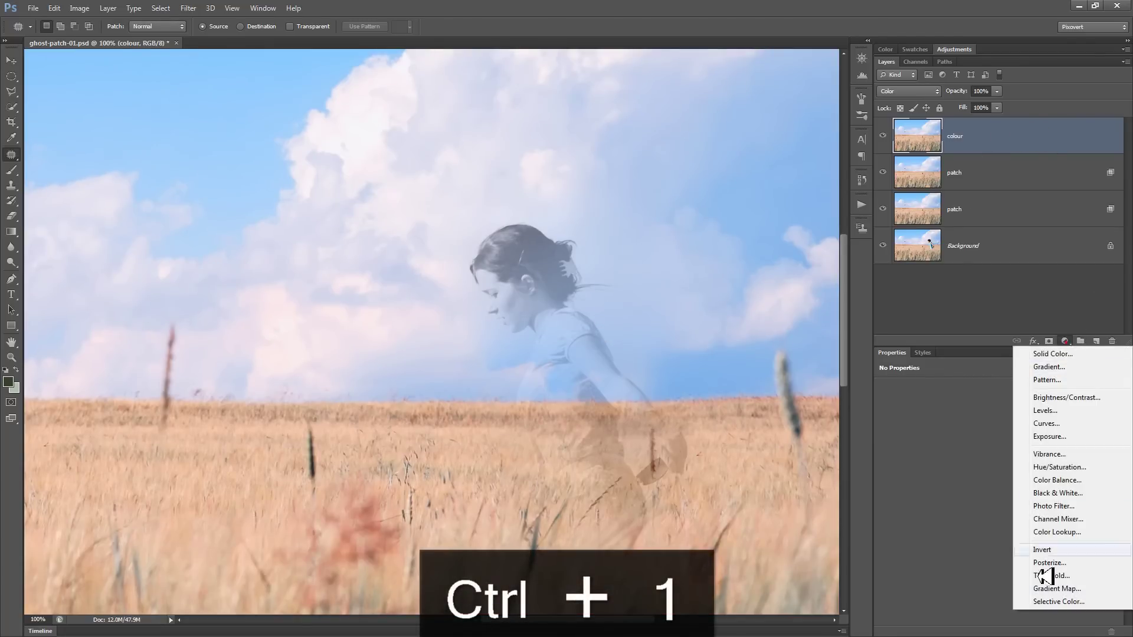
pyautogui.click(1055, 533)
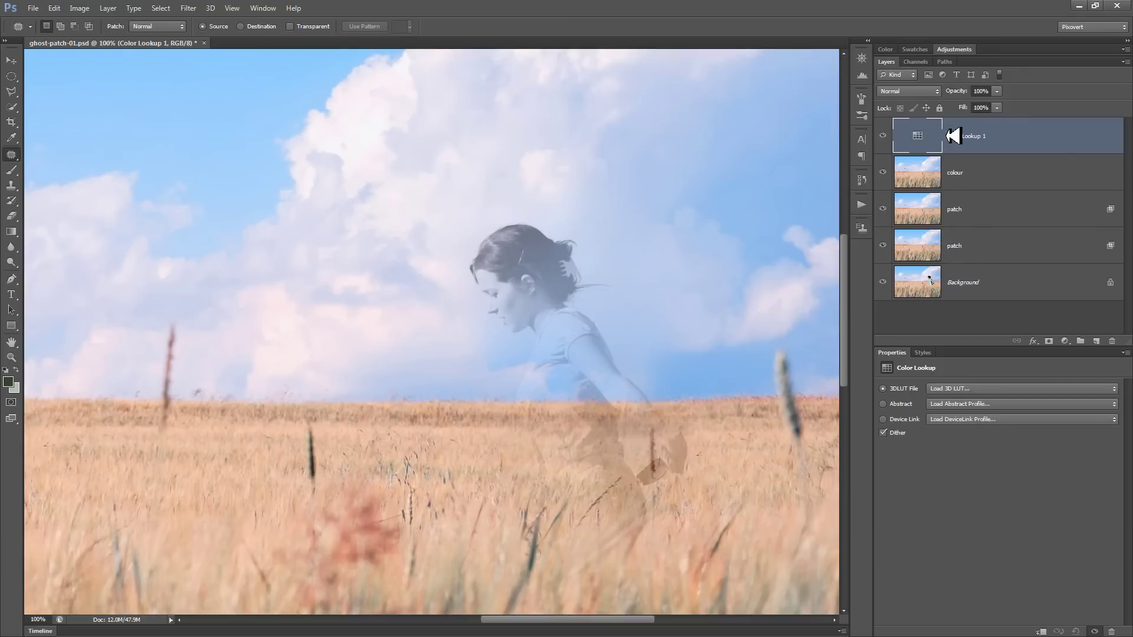
pyautogui.click(969, 388)
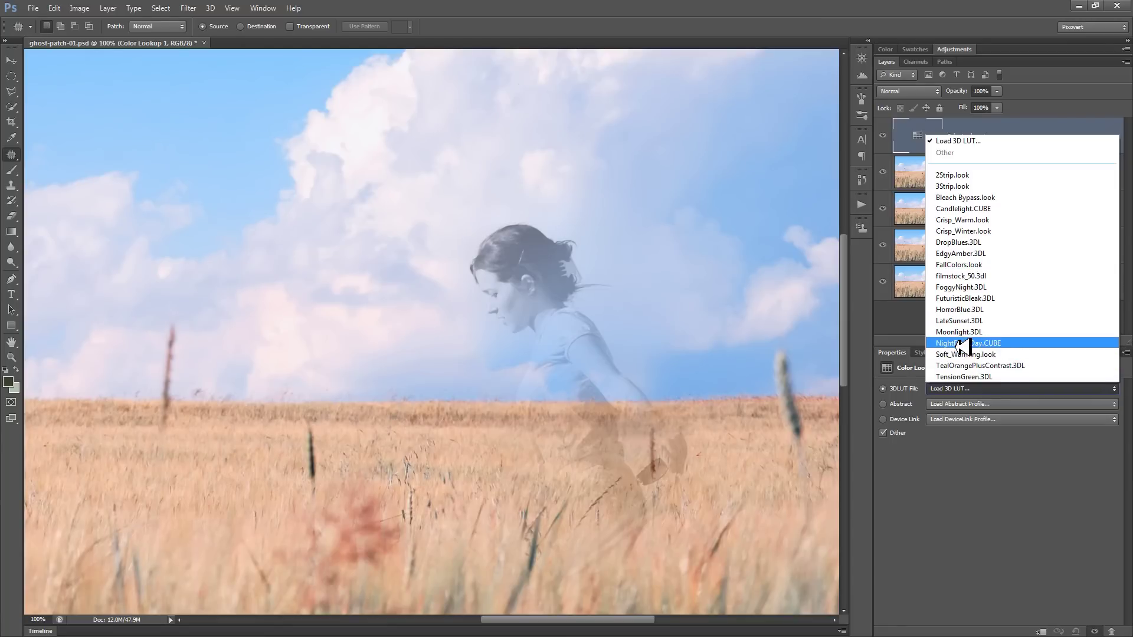
pyautogui.click(962, 343)
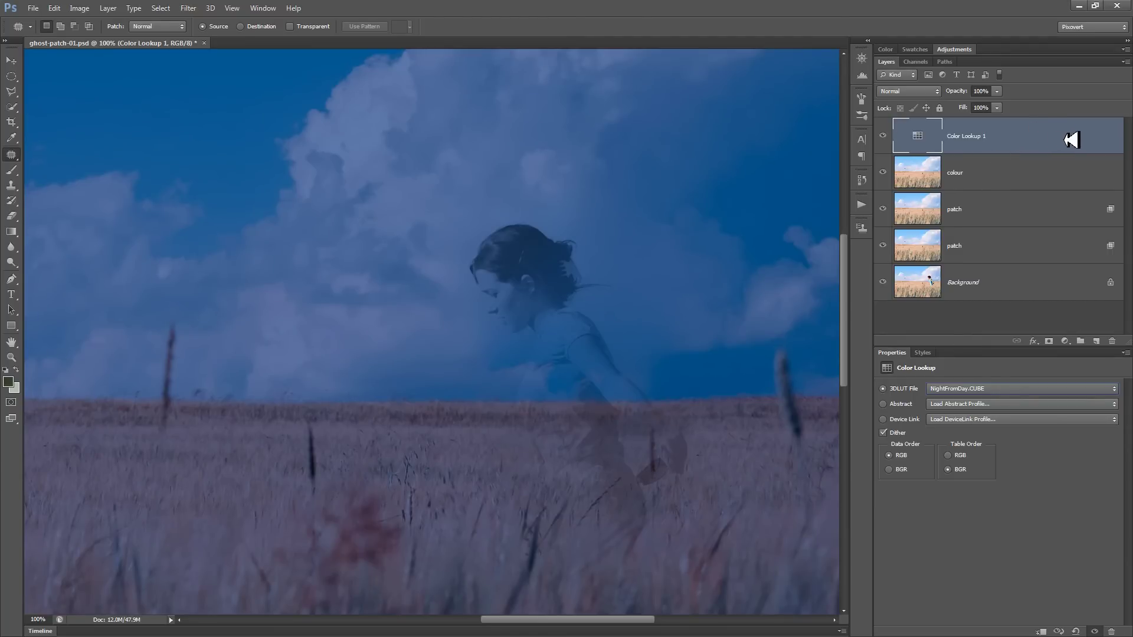
pyautogui.doubleClick(1040, 151)
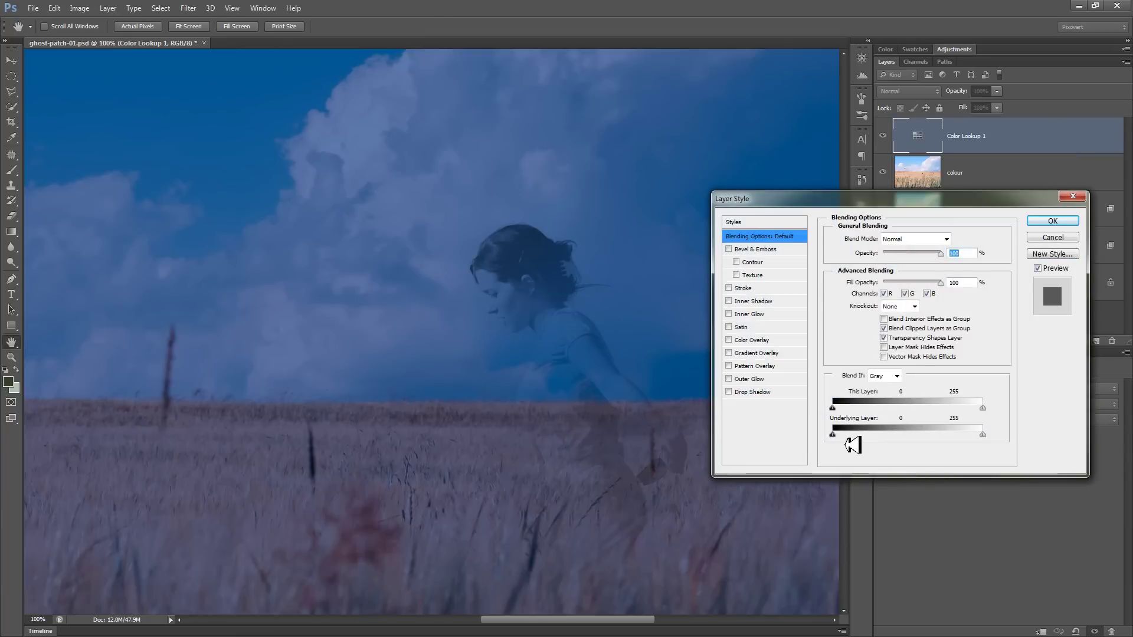
pyautogui.moveTo(985, 437); pyautogui.dragTo(914, 435)
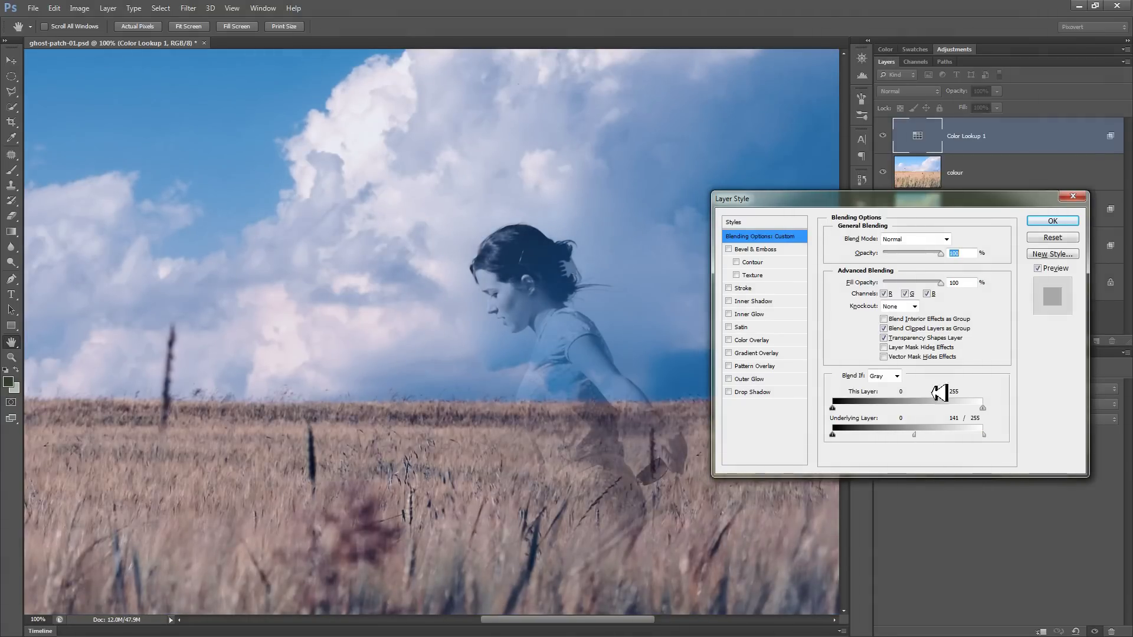
pyautogui.click(1053, 220)
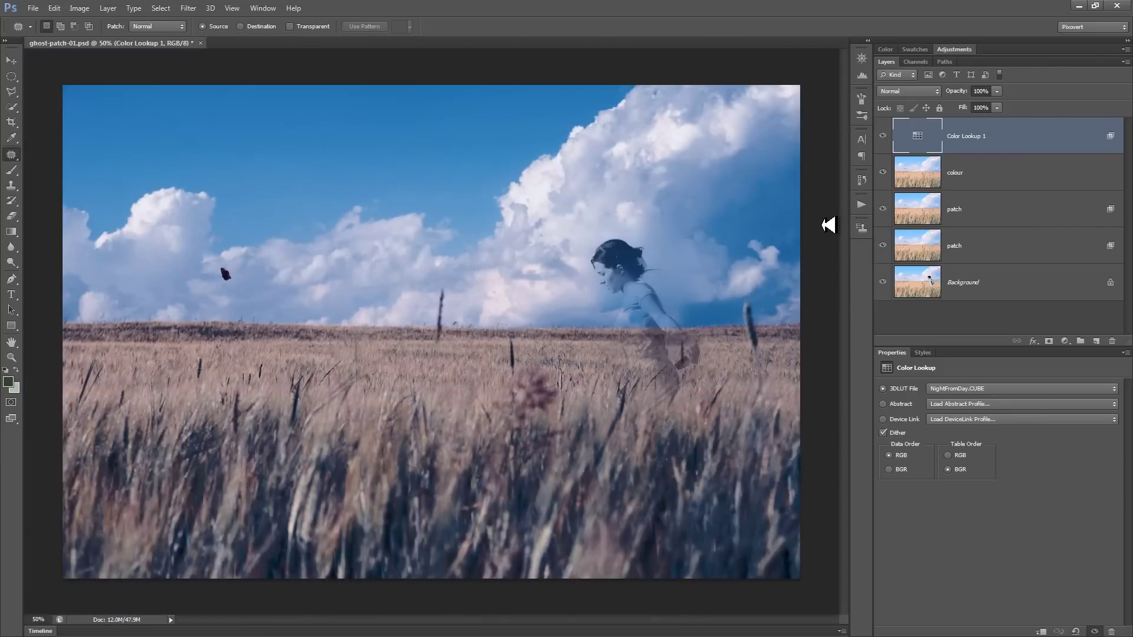
# - Stamp all visible layers into a new merged Layer 1
pyautogui.hotkey('ctrl', '1')
pyautogui.moveTo(712, 232); pyautogui.dragTo(577, 283)
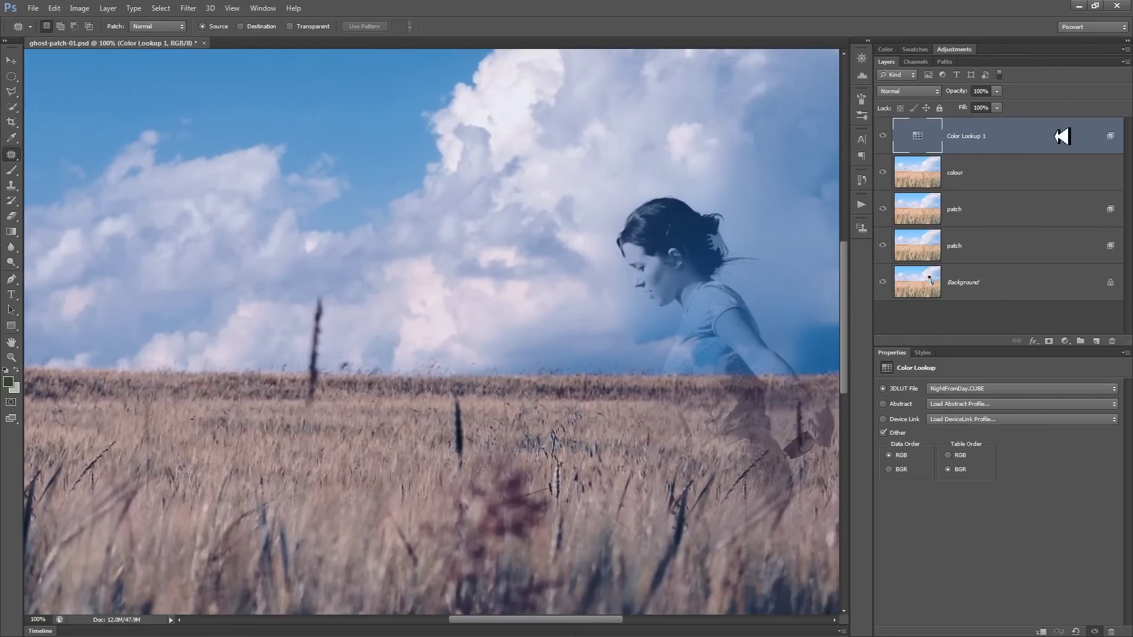
pyautogui.hotkey('ctrl', 'shift', 'alt', 'e')
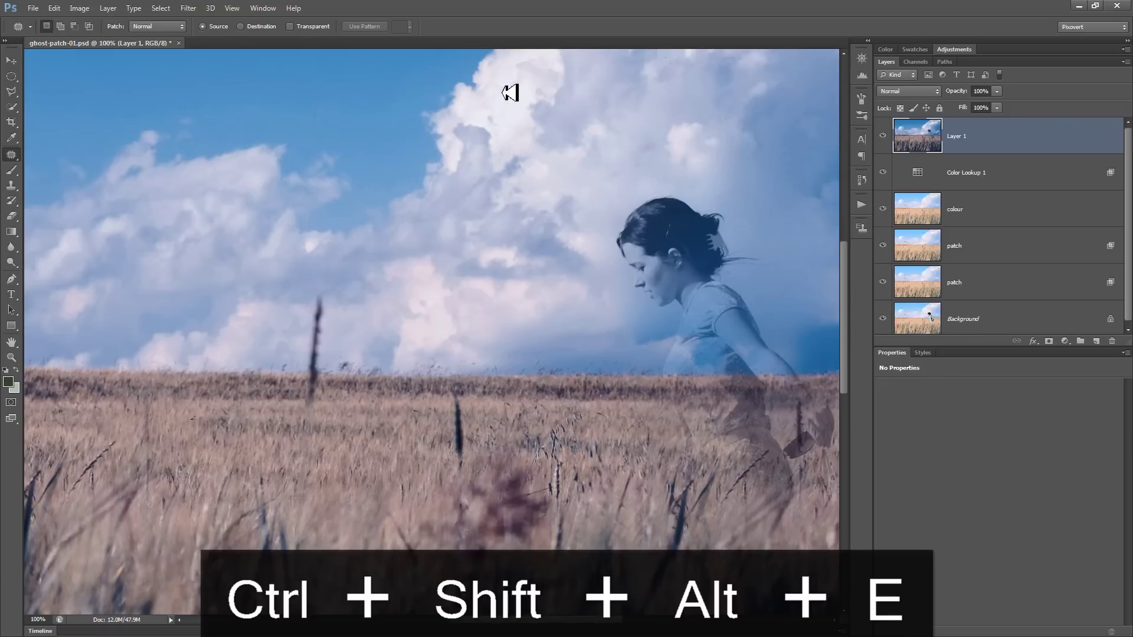
# - Apply a Lens Correction vignette with Amount -51 to darken the edges
pyautogui.click(188, 8)
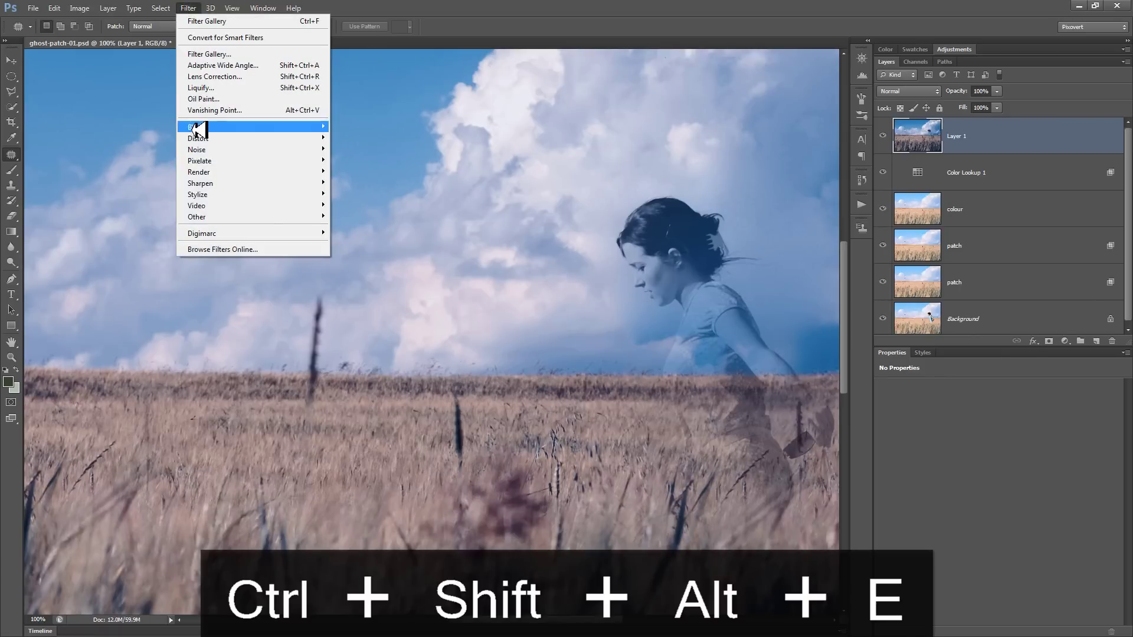
pyautogui.click(199, 77)
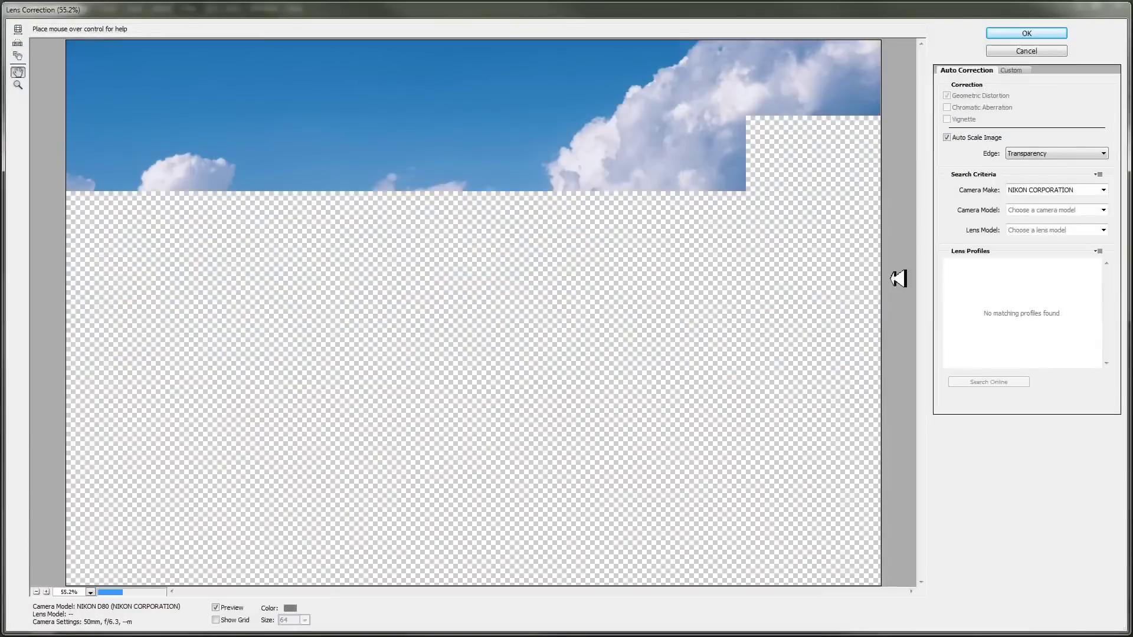
pyautogui.click(1013, 70)
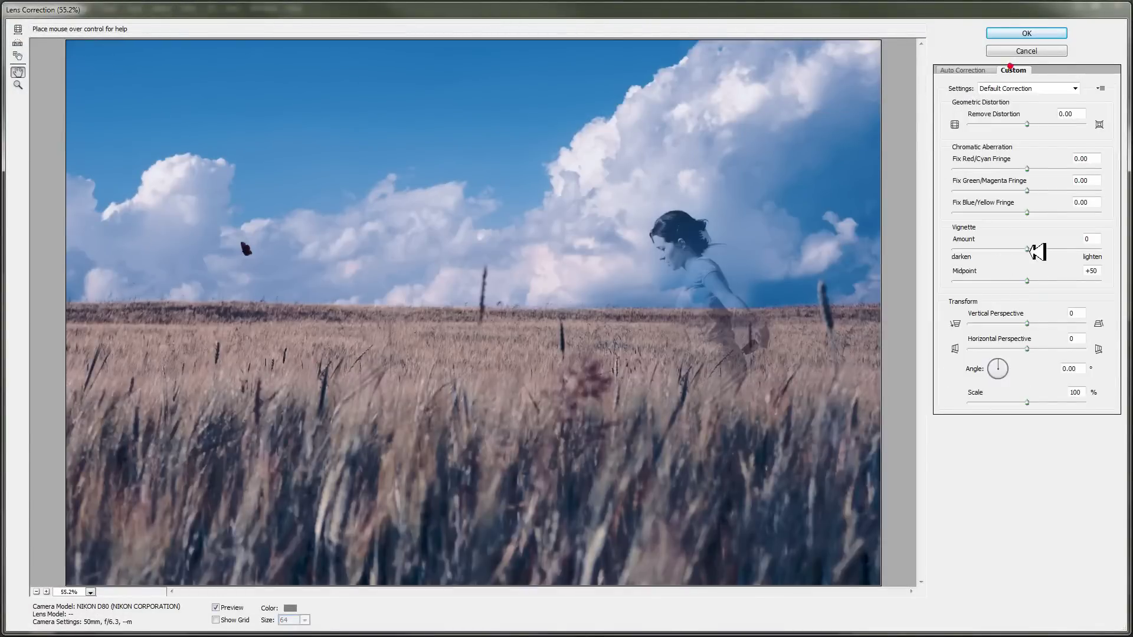
pyautogui.moveTo(1030, 249); pyautogui.dragTo(989, 249)
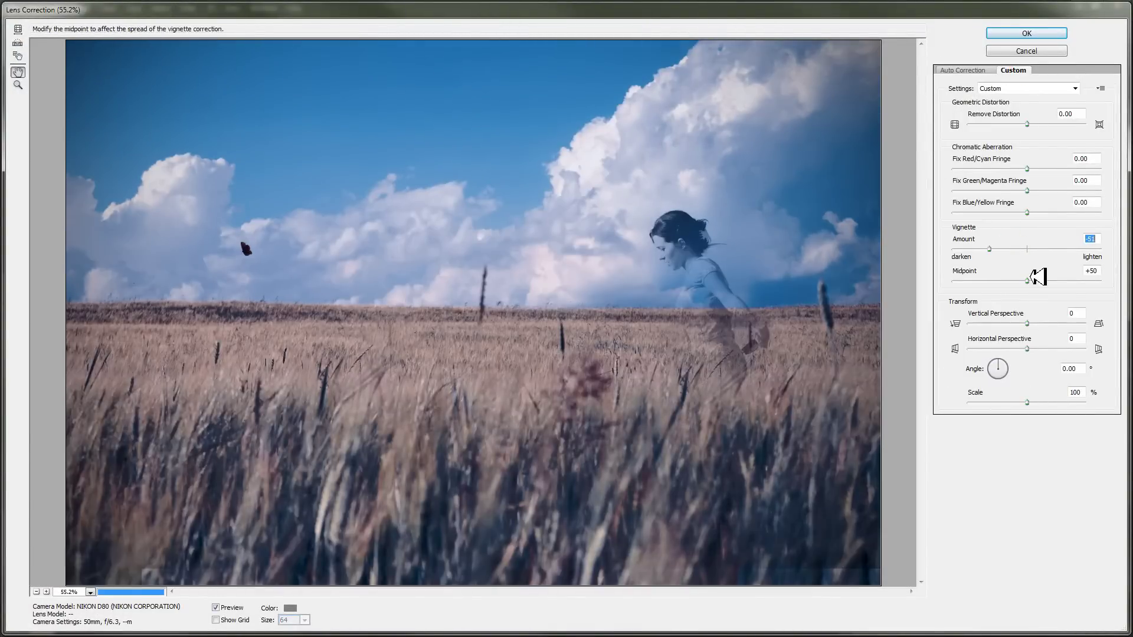
pyautogui.moveTo(1034, 281); pyautogui.dragTo(1036, 282)
pyautogui.click(1017, 33)
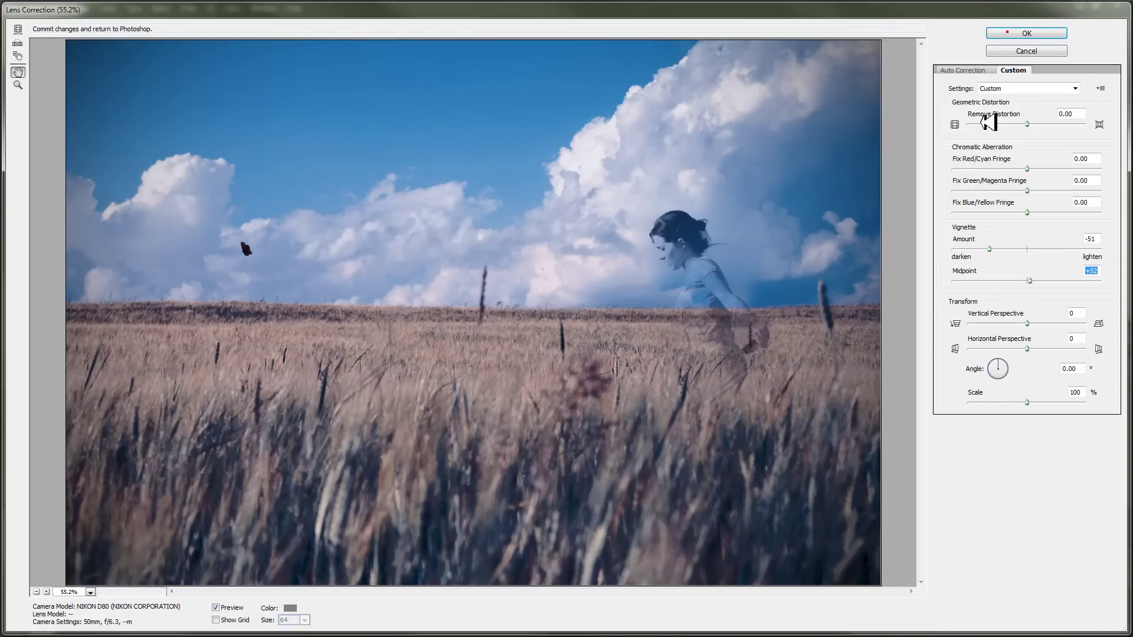
pyautogui.hotkey('ctrl', '-')
pyautogui.hotkey('ctrl', '-')
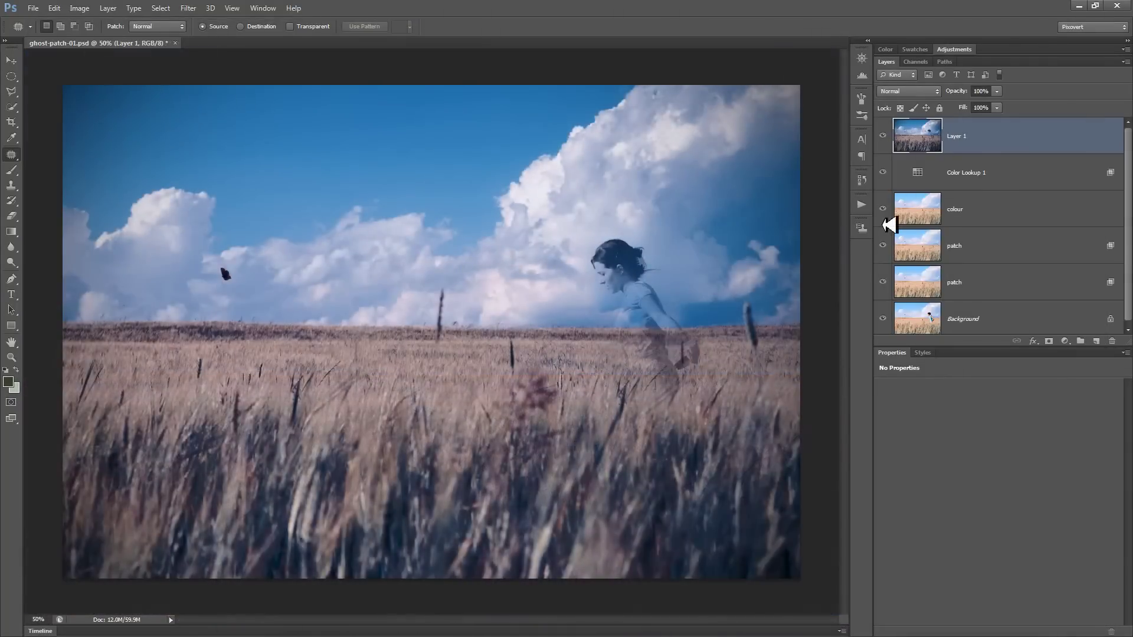